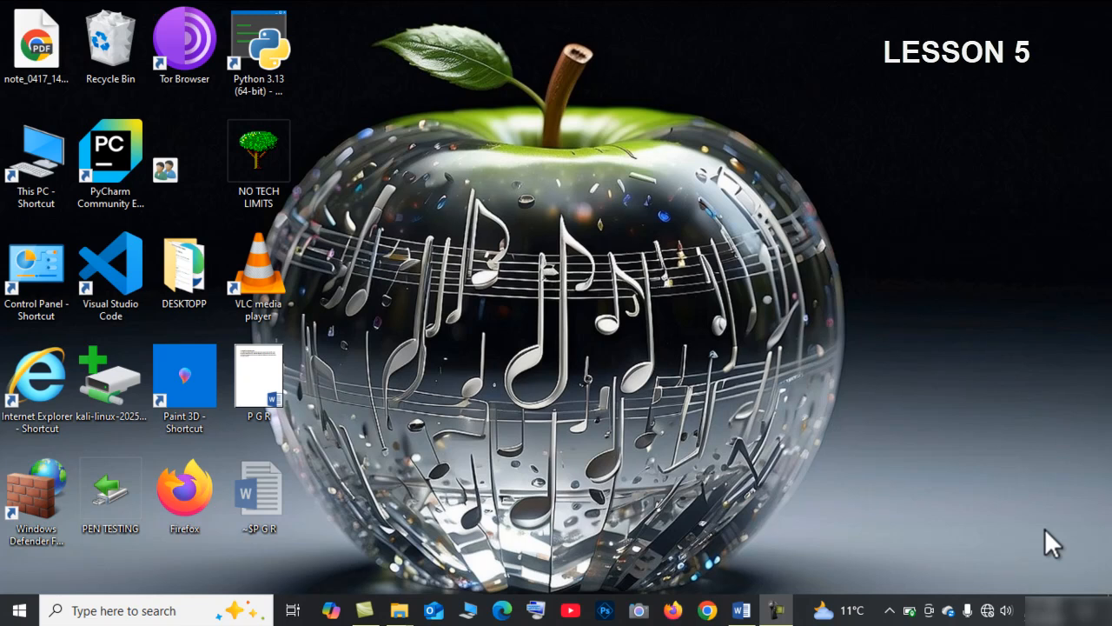
Open the P G R document and replace 'facebook' with the spelling suggestion Facebook.
{"action": "left_click", "coordinate": [737, 611]}
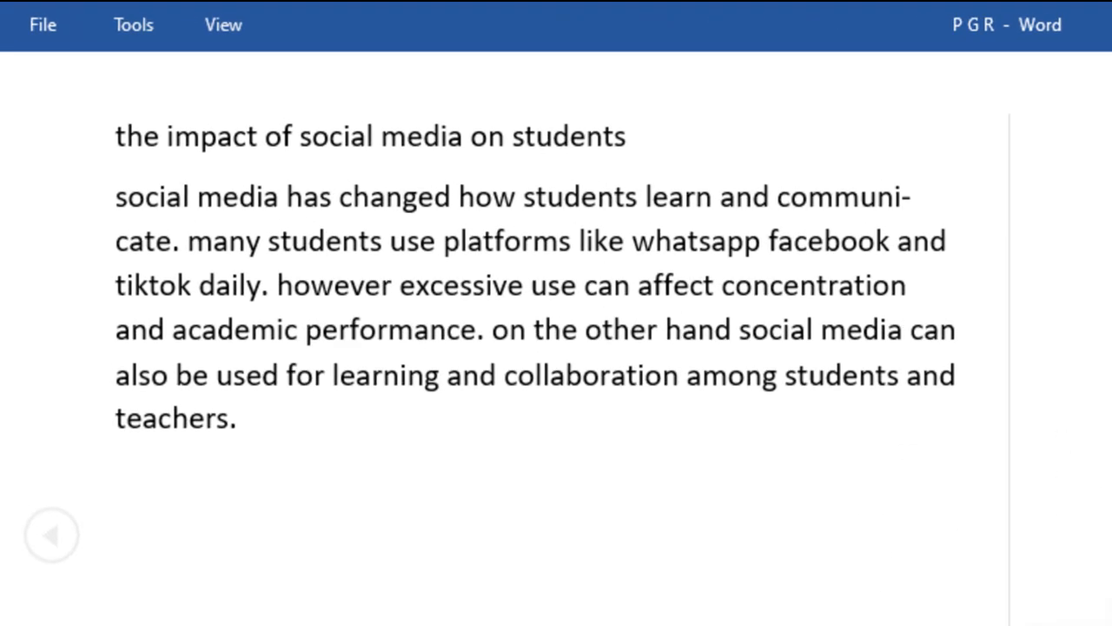
{"action": "left_click", "coordinate": [927, 585]}
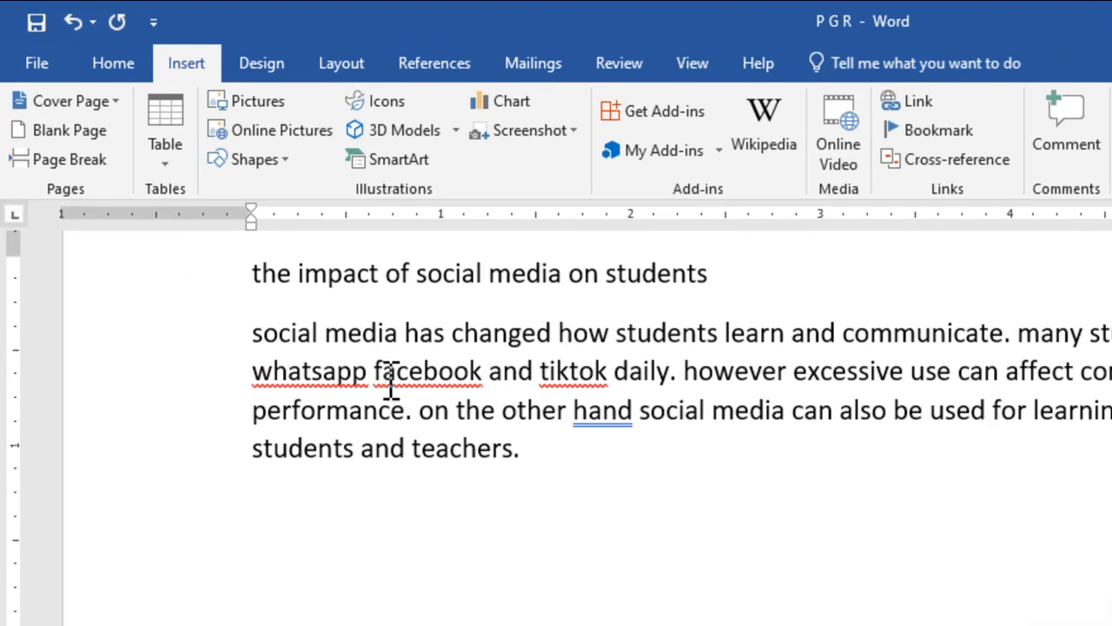
{"action": "left_click", "coordinate": [400, 387]}
{"action": "right_click", "coordinate": [400, 382]}
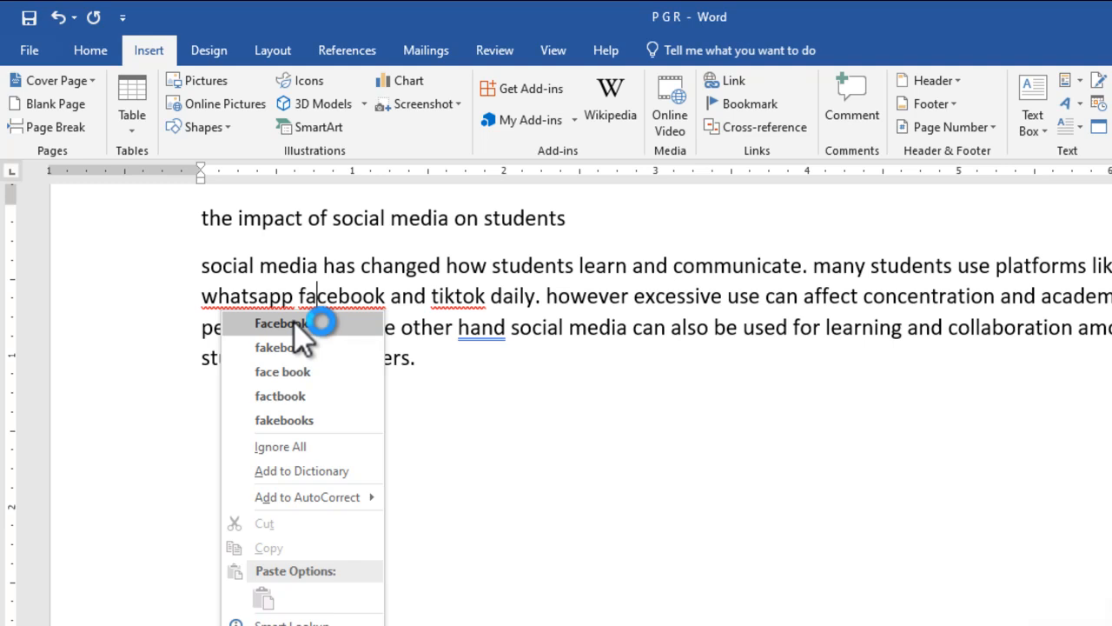
{"action": "left_click", "coordinate": [293, 323]}
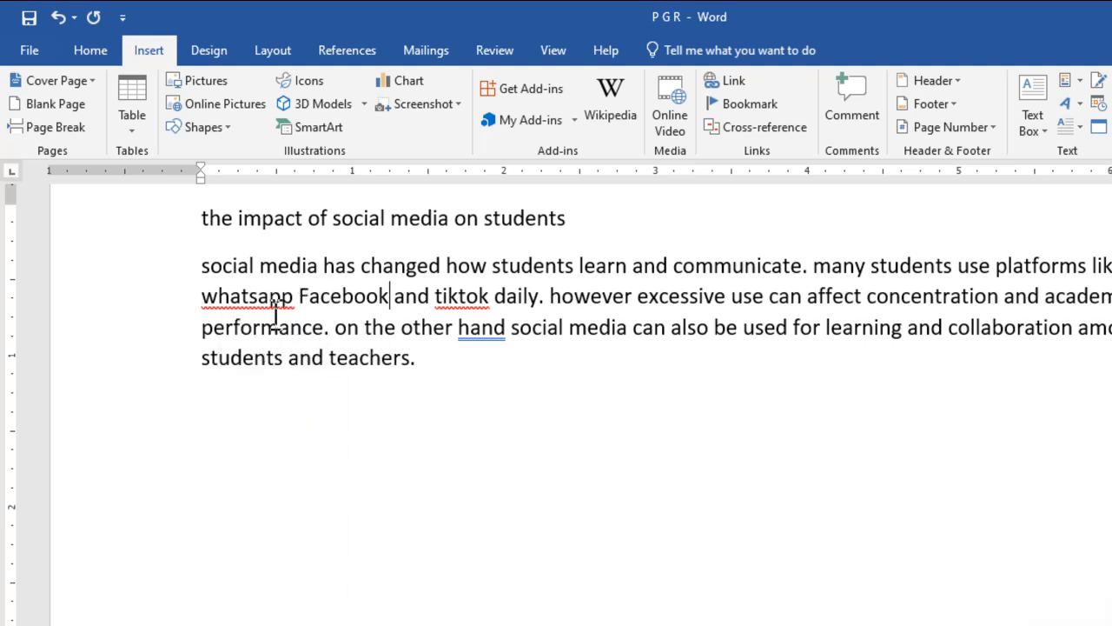
Replace 'whatsapp' with the spelling suggestion WhatsApp.
{"action": "left_click", "coordinate": [251, 296]}
{"action": "right_click", "coordinate": [254, 304]}
{"action": "left_click", "coordinate": [213, 320]}
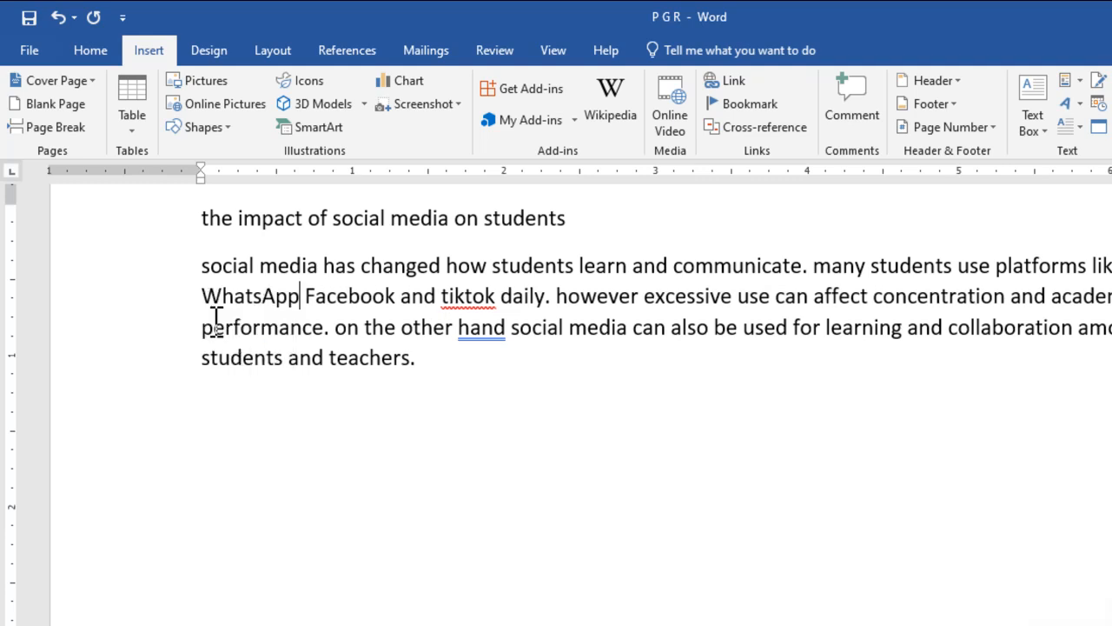
Retype 'tiktok' as TikTok and ignore all spelling flags for that word.
{"action": "right_click", "coordinate": [464, 306]}
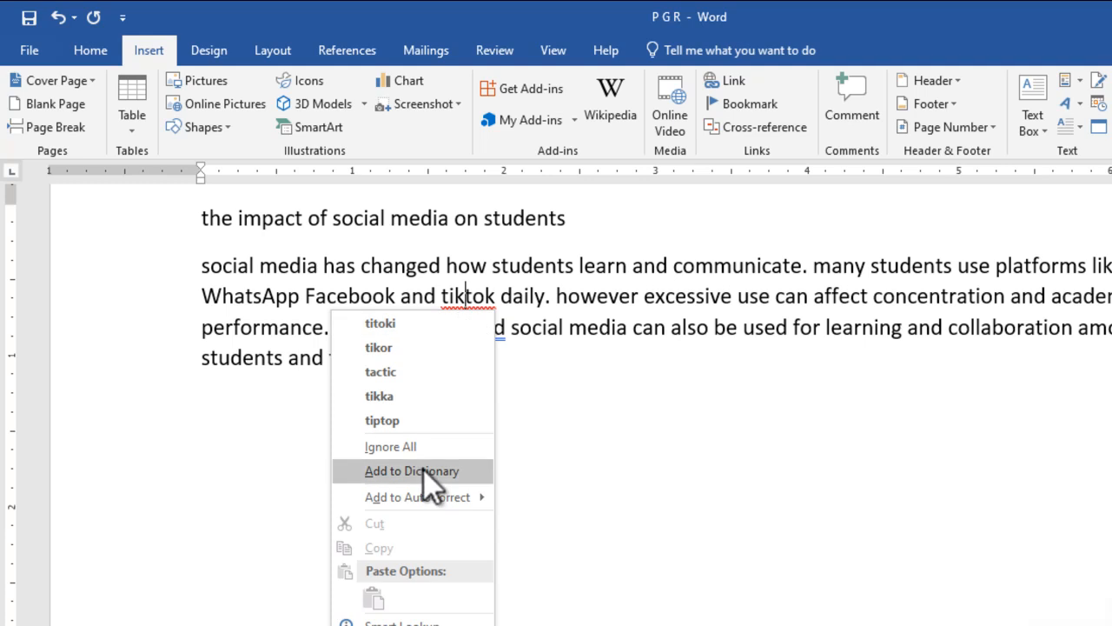
{"action": "left_click", "coordinate": [521, 297]}
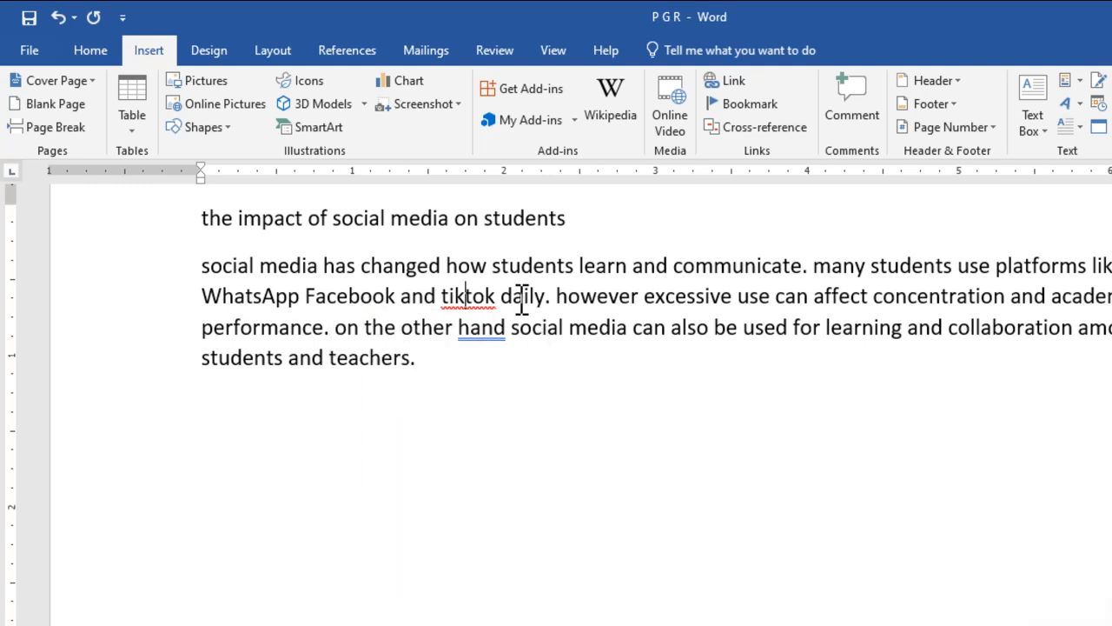
{"action": "left_click", "coordinate": [452, 300]}
{"action": "key", "text": "BackSpace"}
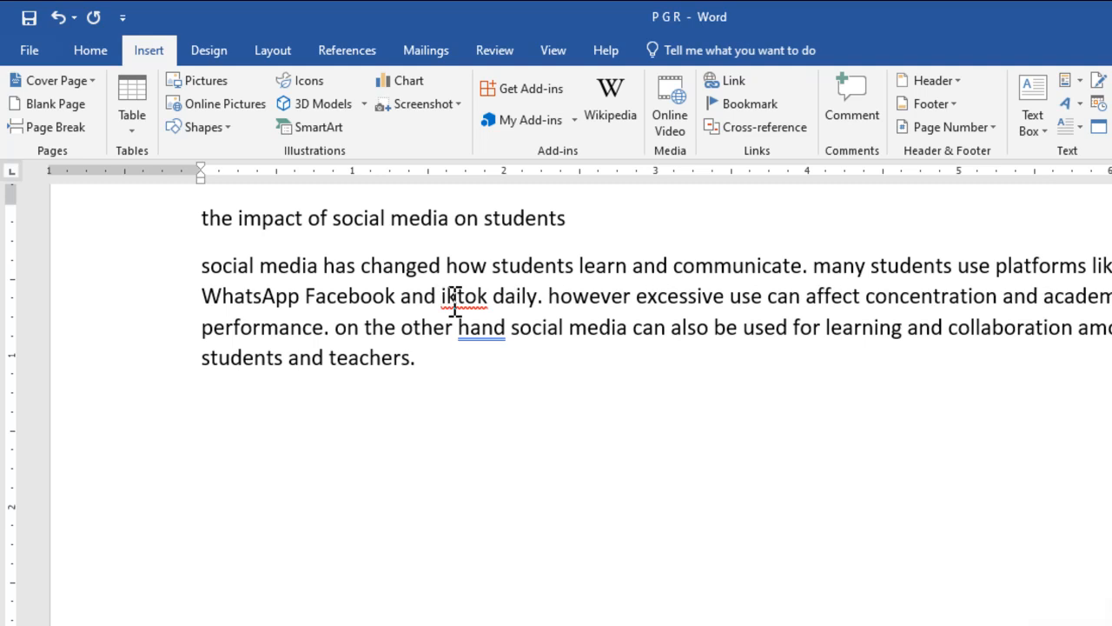
{"action": "type", "text": "T"}
{"action": "left_click", "coordinate": [477, 300]}
{"action": "key", "text": "BackSpace"}
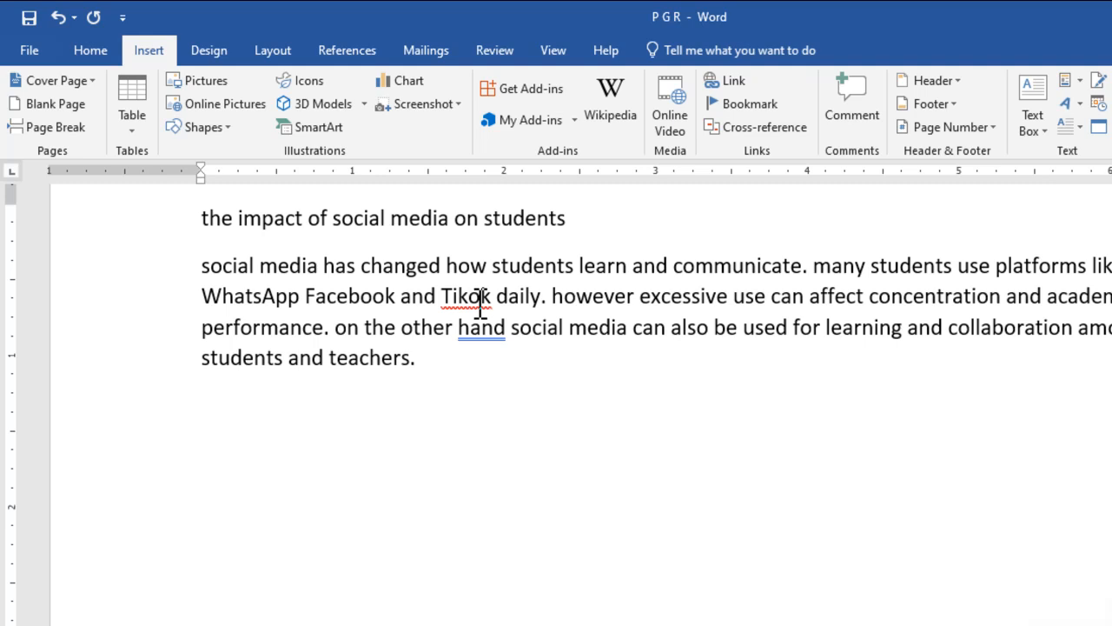
{"action": "type", "text": "T"}
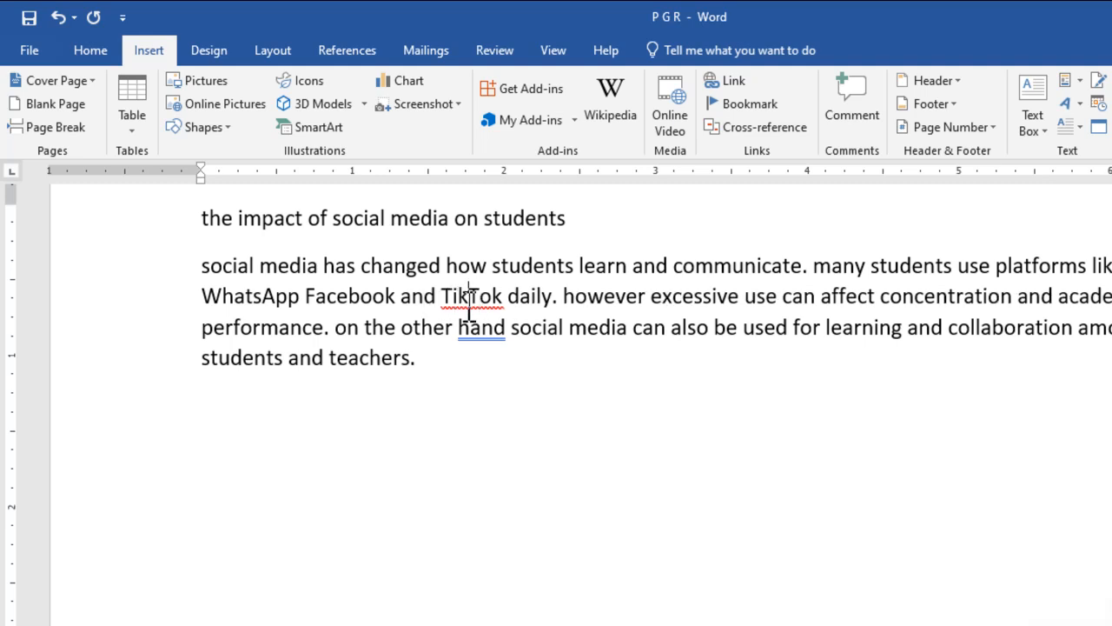
{"action": "right_click", "coordinate": [468, 299]}
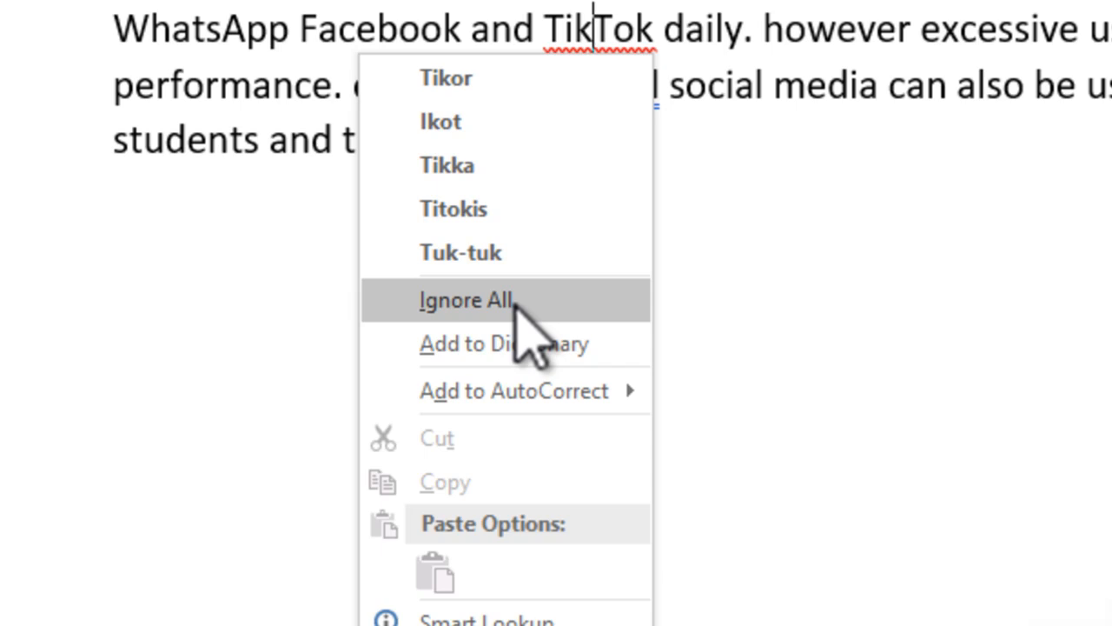
{"action": "left_click", "coordinate": [513, 302]}
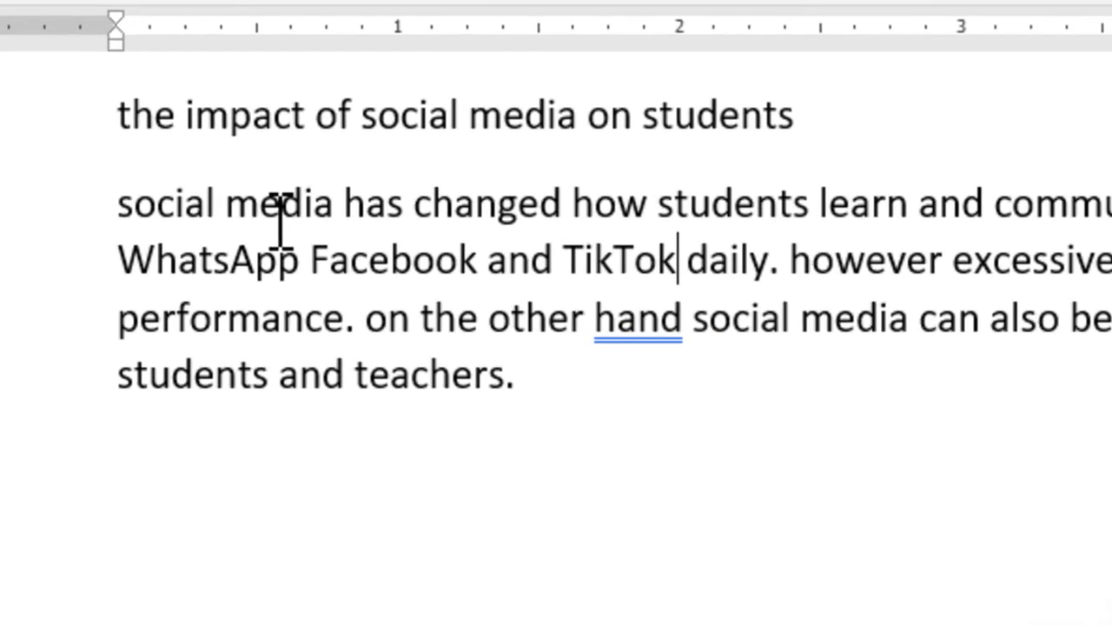
Capitalize the first letters of 'social' and 'many' at the starts of the first two sentences.
{"action": "left_click", "coordinate": [150, 213]}
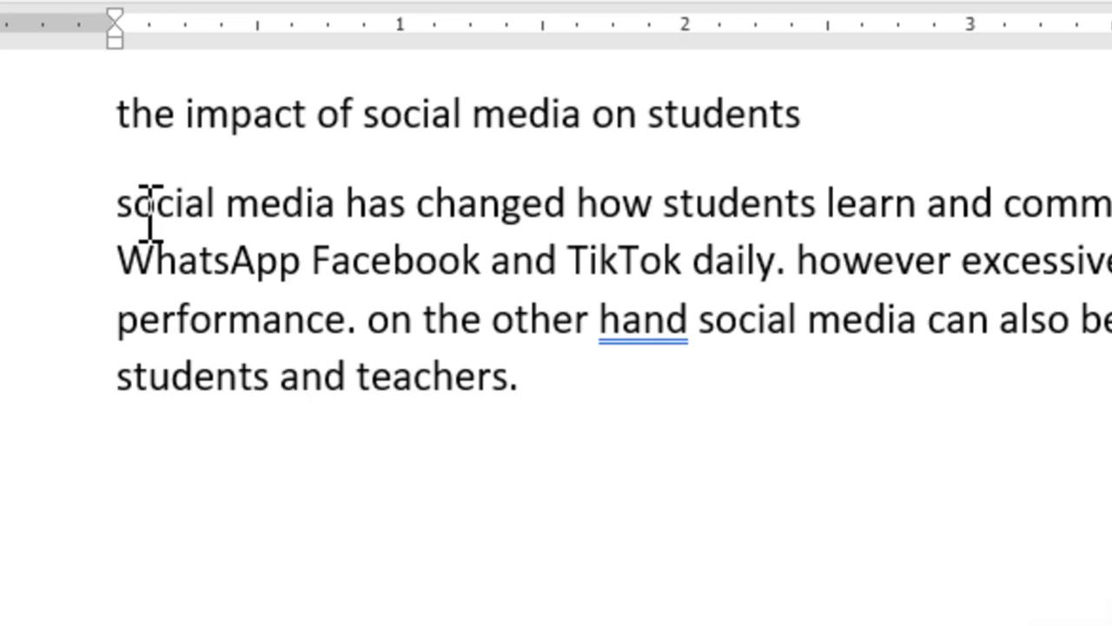
{"action": "key", "text": "BackSpace"}
{"action": "type", "text": "S"}
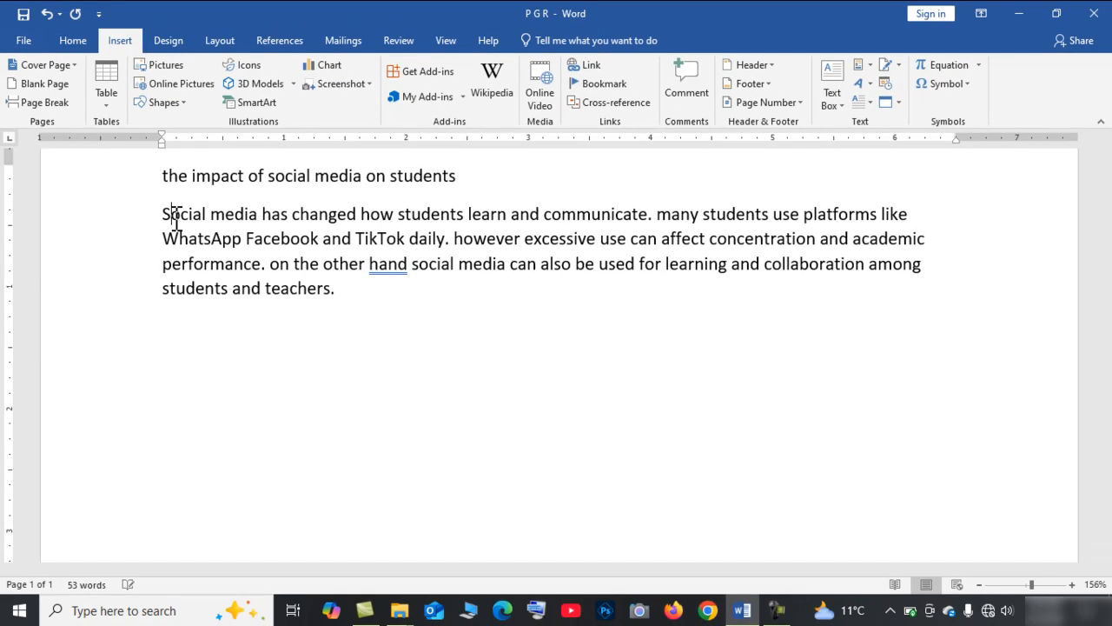
{"action": "left_click", "coordinate": [673, 214]}
{"action": "key", "text": "BackSpace"}
{"action": "type", "text": "M"}
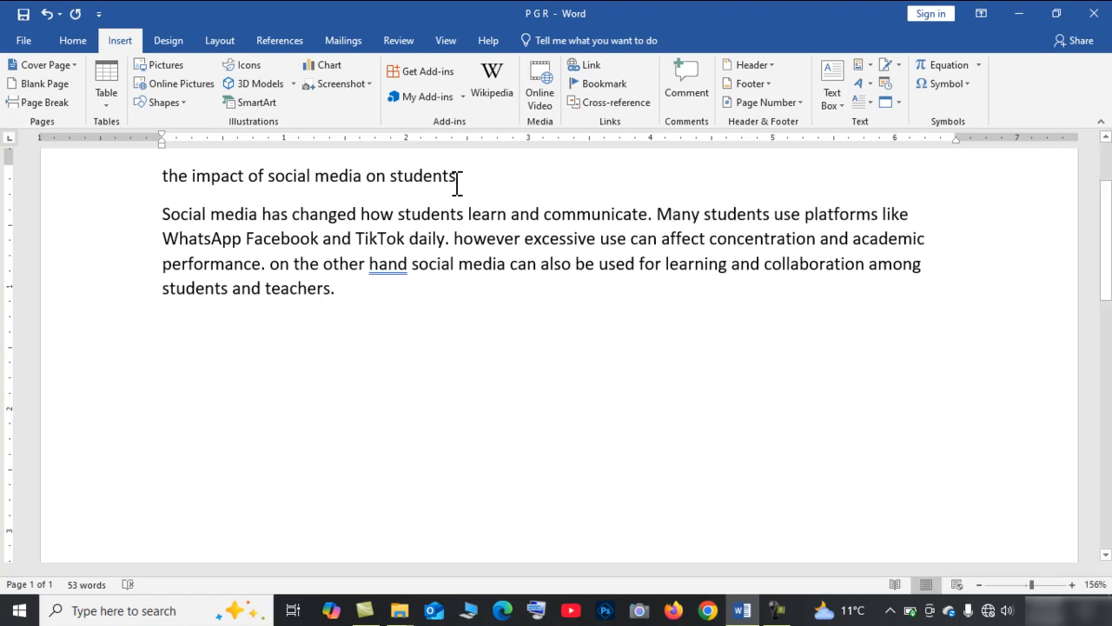
Insert a comma after WhatsApp in the list of platforms.
{"action": "left_click", "coordinate": [243, 240]}
{"action": "type", "text": ","}
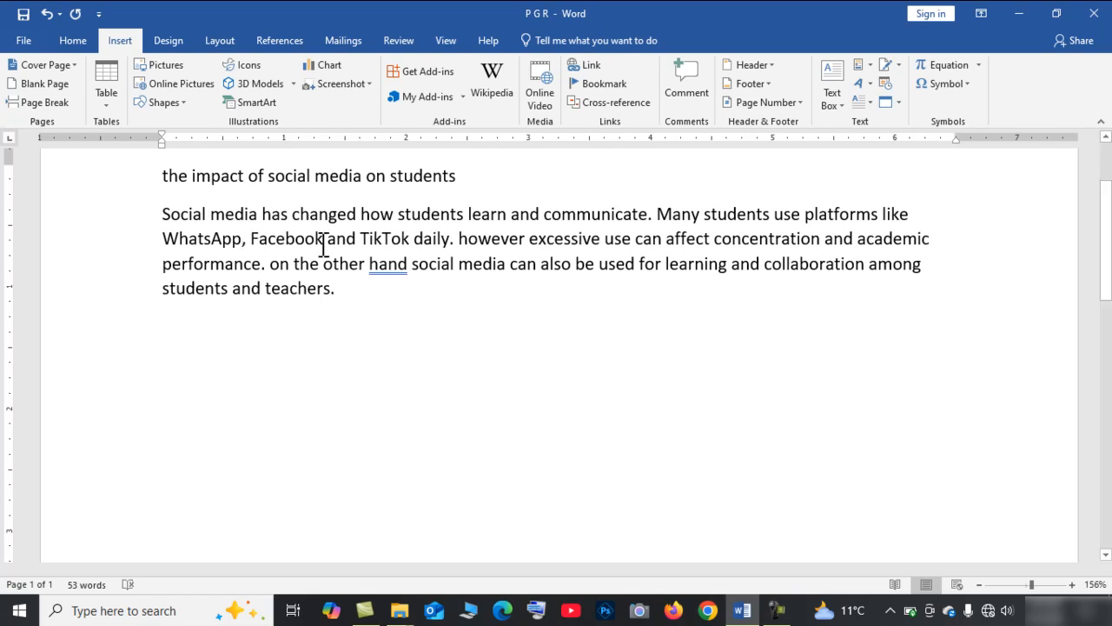
{"action": "left_click", "coordinate": [325, 242]}
{"action": "type", "text": ","}
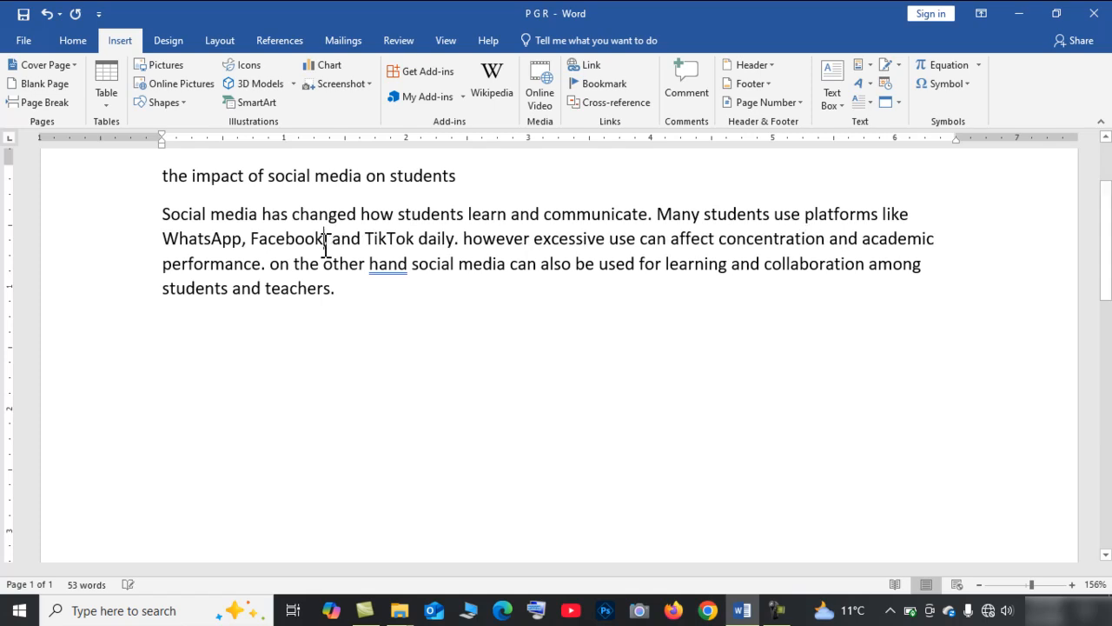
{"action": "key", "text": "BackSpace"}
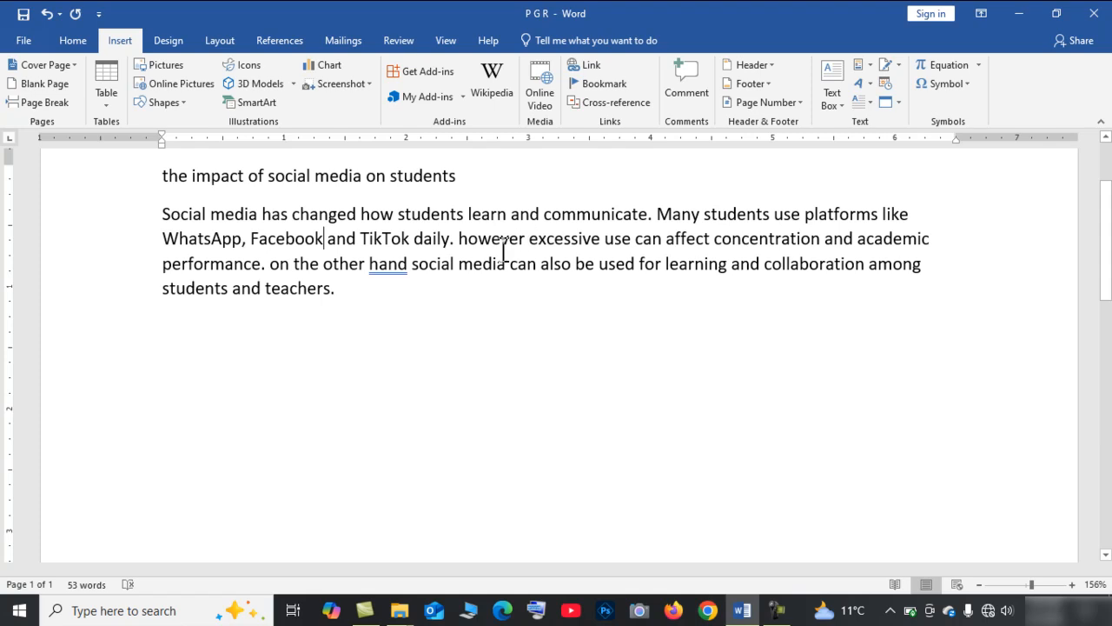
Capitalize 'however' and add a comma after it.
{"action": "left_click", "coordinate": [469, 240]}
{"action": "key", "text": "BackSpace"}
{"action": "type", "text": "h"}
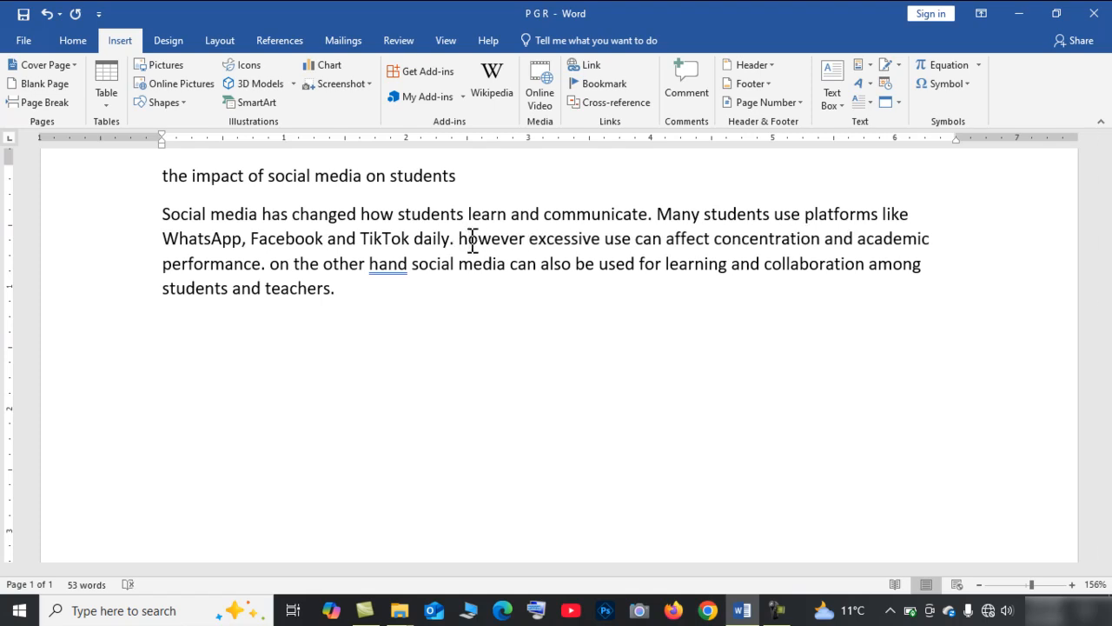
{"action": "key", "text": "BackSpace"}
{"action": "type", "text": "H"}
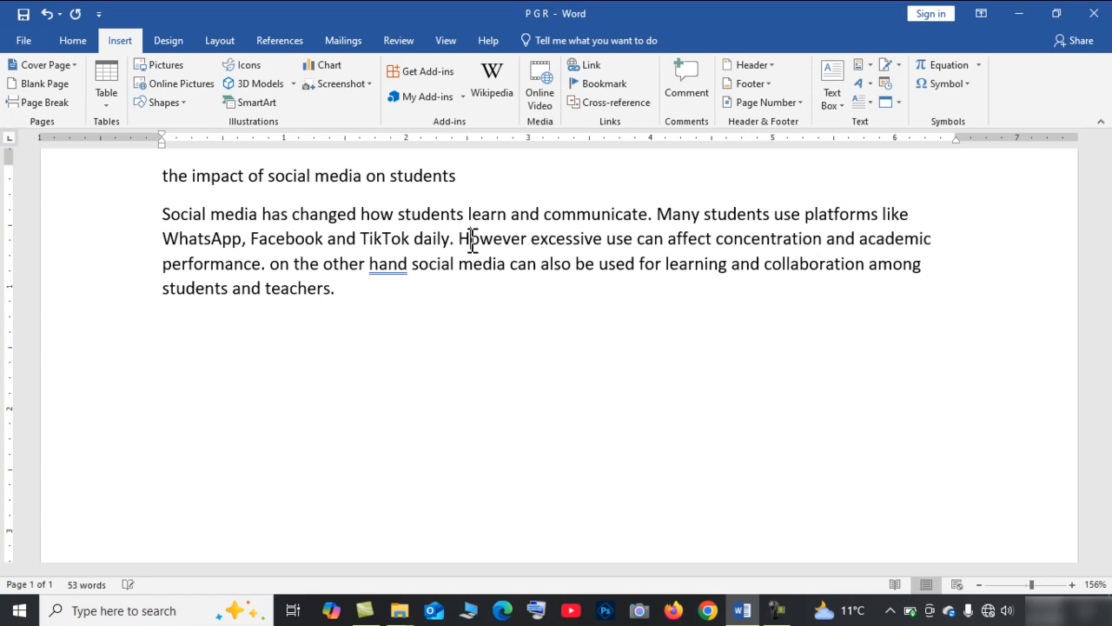
{"action": "left_click", "coordinate": [527, 240]}
{"action": "type", "text": ","}
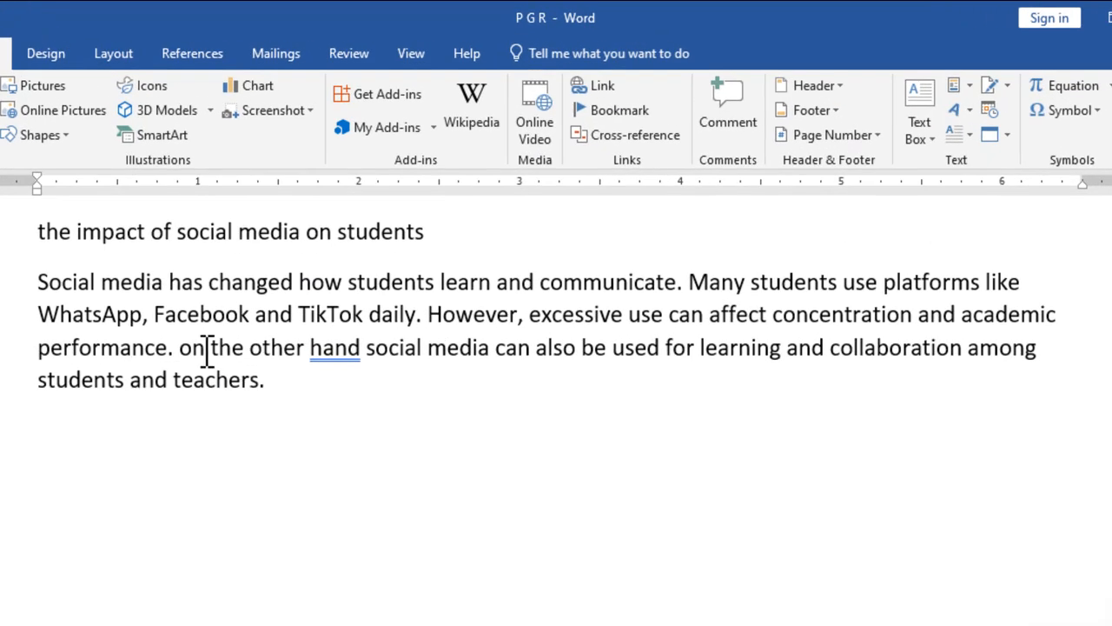
Capitalize 'on' in 'on the other hand' and add a comma after 'hand'.
{"action": "left_click", "coordinate": [198, 352]}
{"action": "key", "text": "BackSpace"}
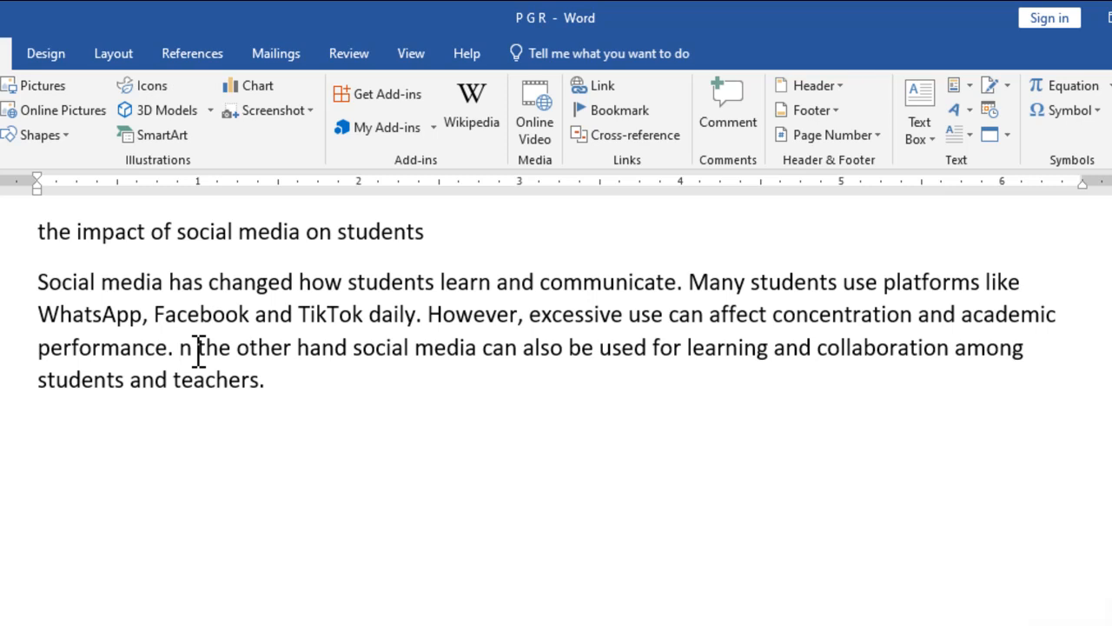
{"action": "type", "text": "O"}
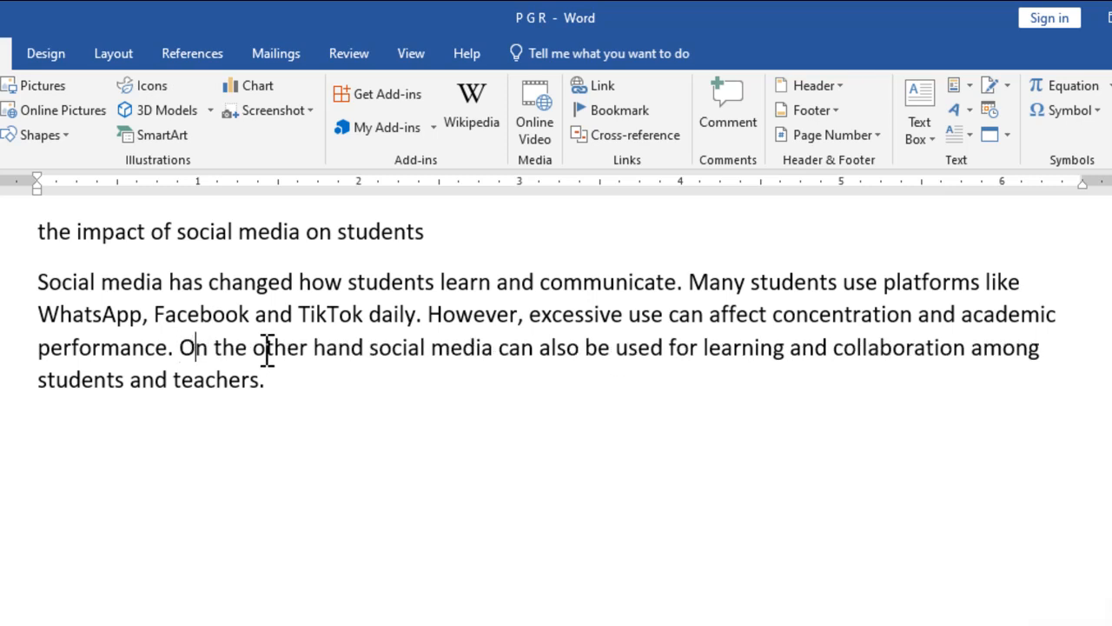
{"action": "left_click", "coordinate": [365, 348]}
{"action": "type", "text": ","}
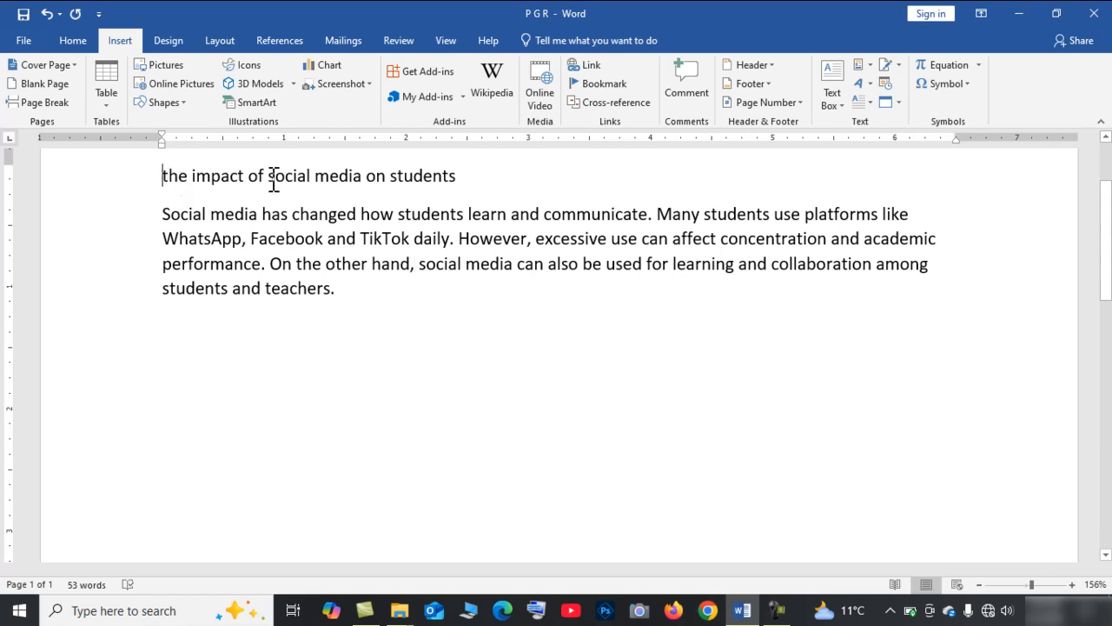
Make the title line bold.
{"action": "triple_click", "coordinate": [511, 176]}
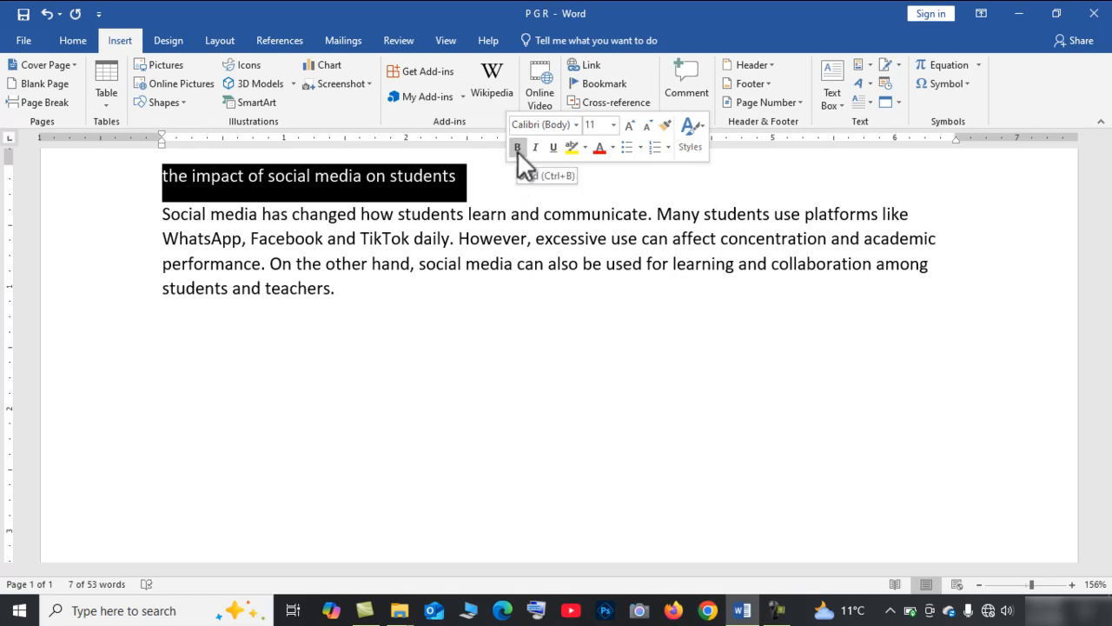
{"action": "left_click", "coordinate": [517, 147]}
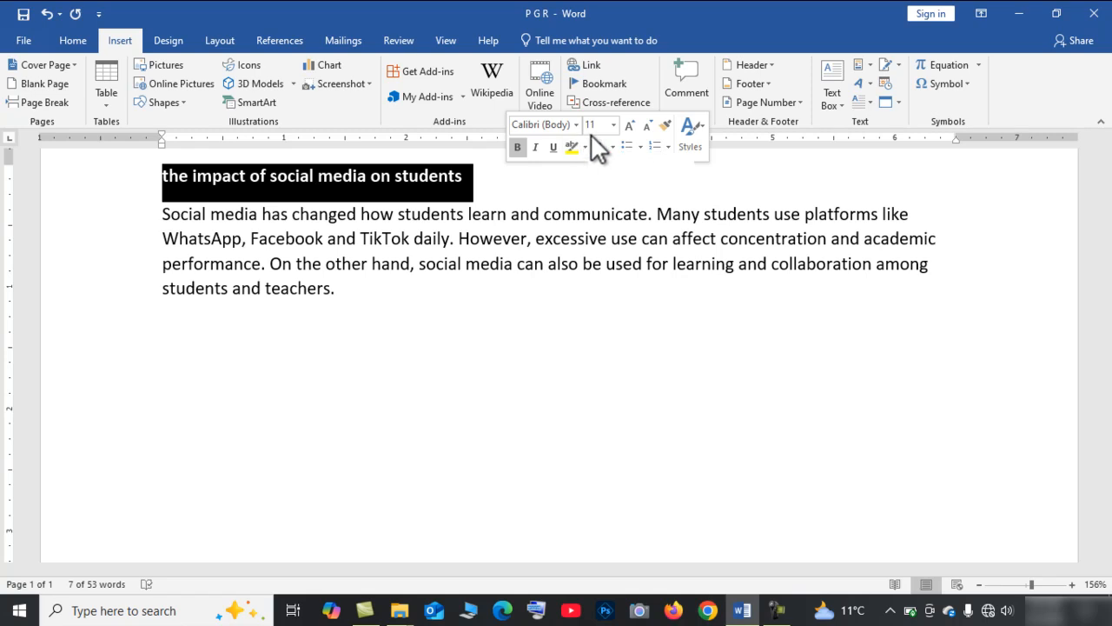
{"action": "left_click", "coordinate": [520, 148]}
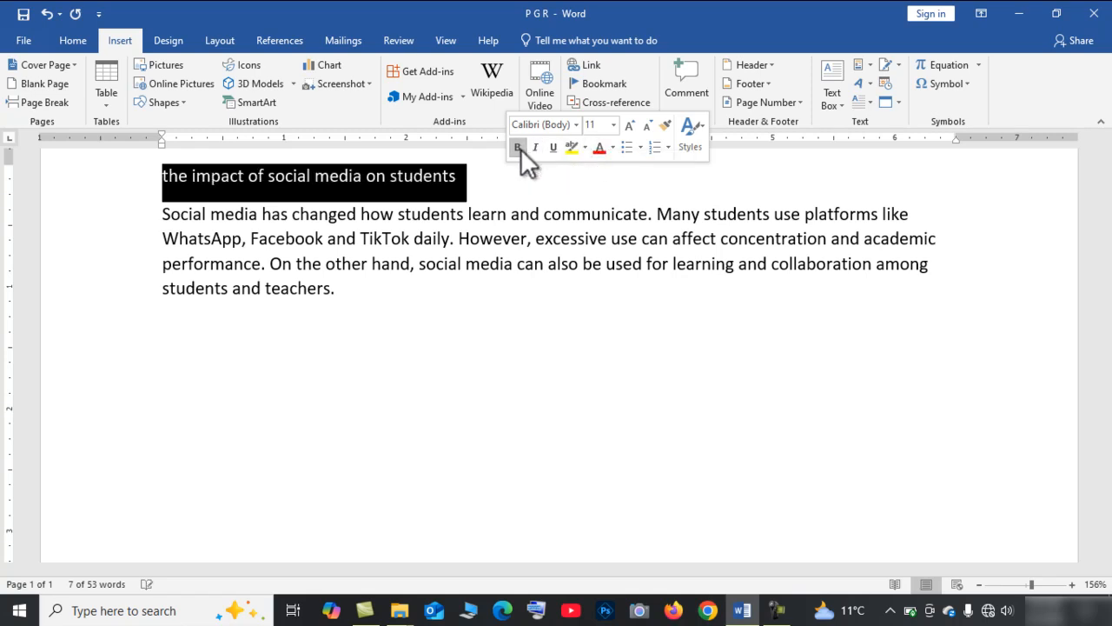
{"action": "left_click", "coordinate": [74, 41]}
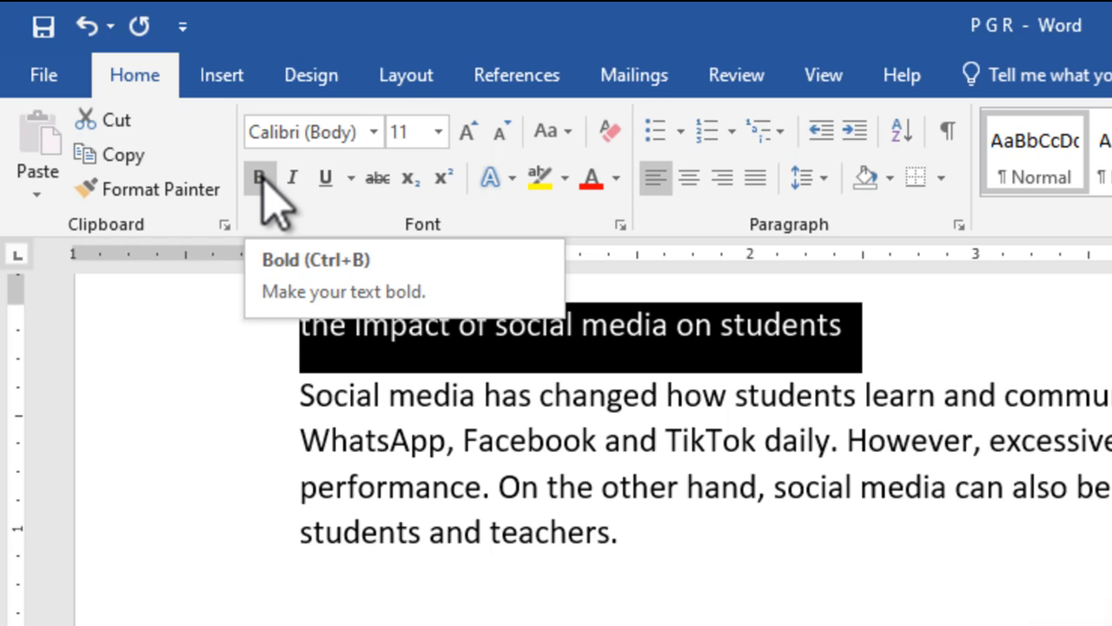
{"action": "left_click", "coordinate": [263, 181]}
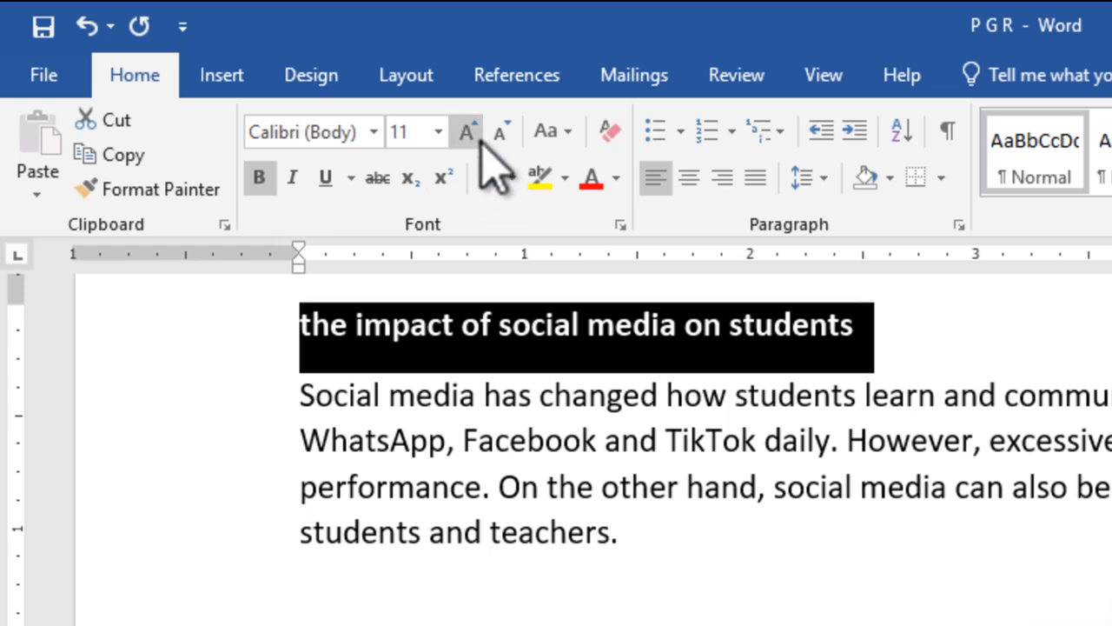
Change the title's case to Capitalize Each Word.
{"action": "left_click", "coordinate": [568, 134]}
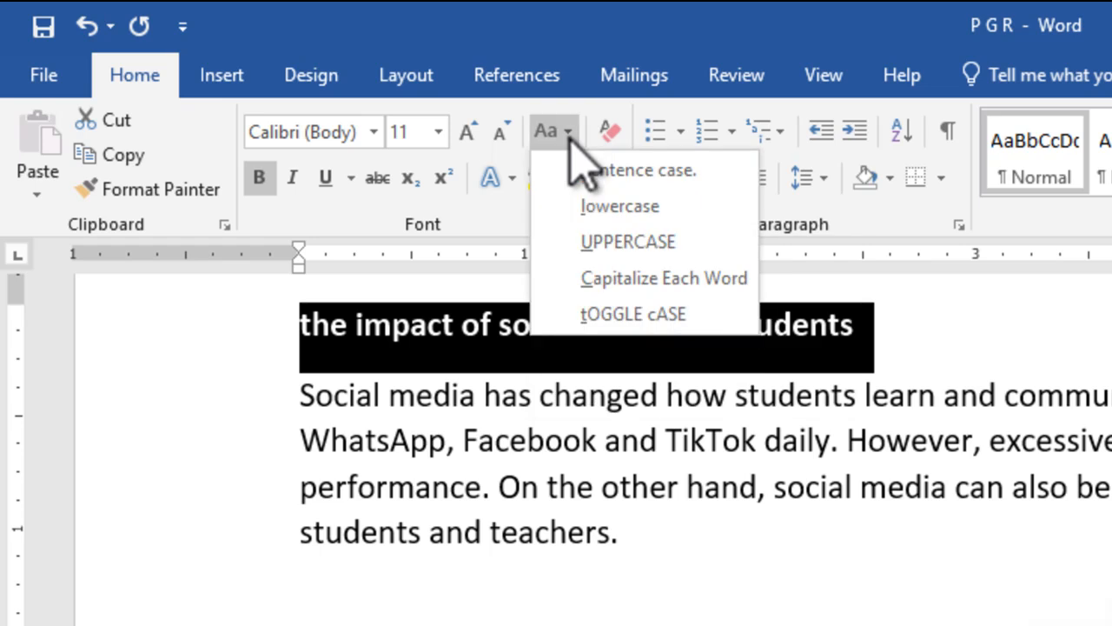
{"action": "left_click", "coordinate": [637, 280]}
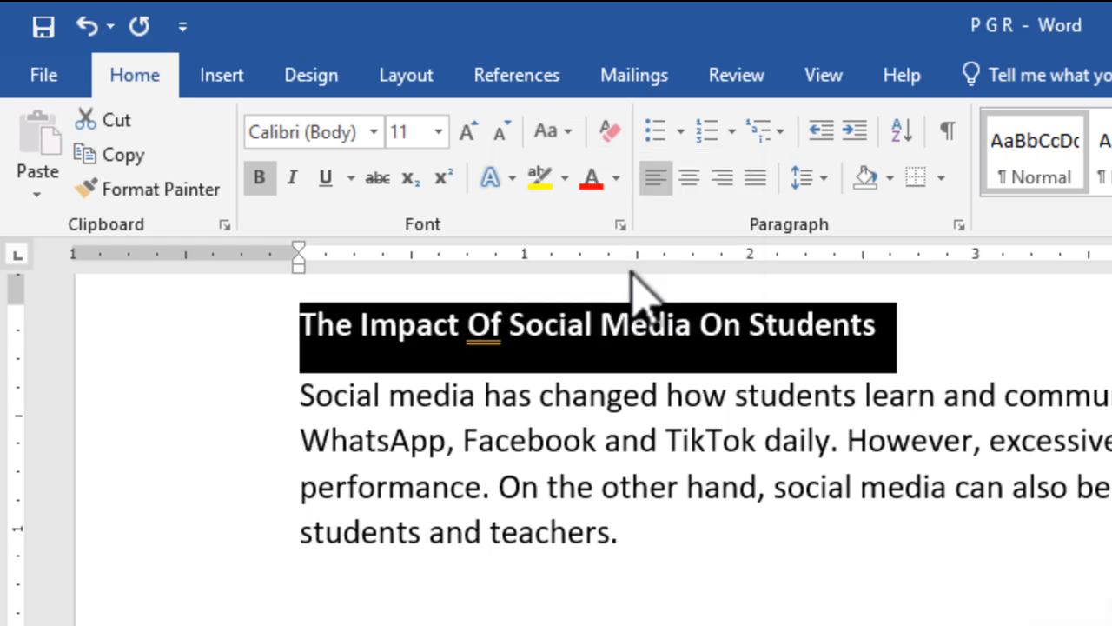
Lowercase the words 'Of' and 'On' in the title.
{"action": "left_click", "coordinate": [723, 329]}
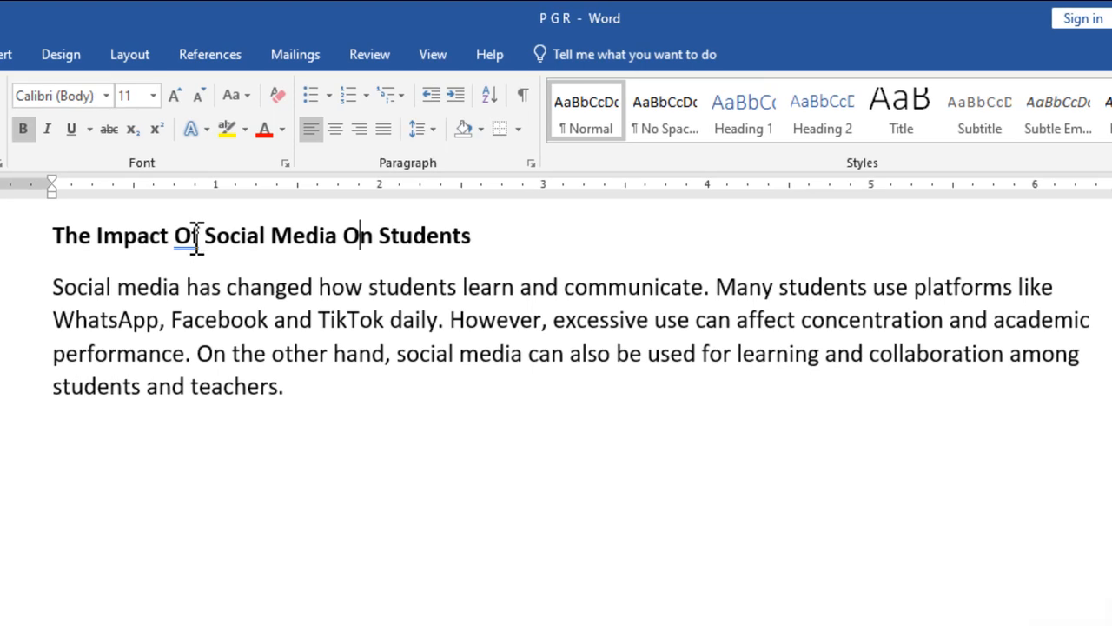
{"action": "key", "text": "BackSpace"}
{"action": "type", "text": "o"}
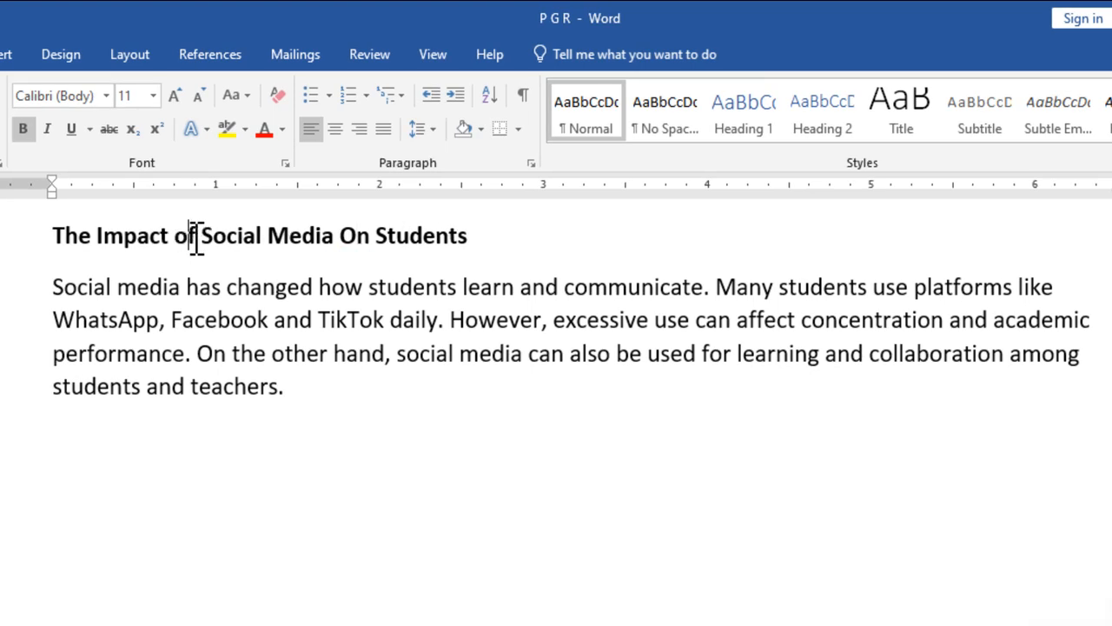
{"action": "left_click", "coordinate": [360, 246]}
{"action": "key", "text": "BackSpace"}
{"action": "type", "text": "o"}
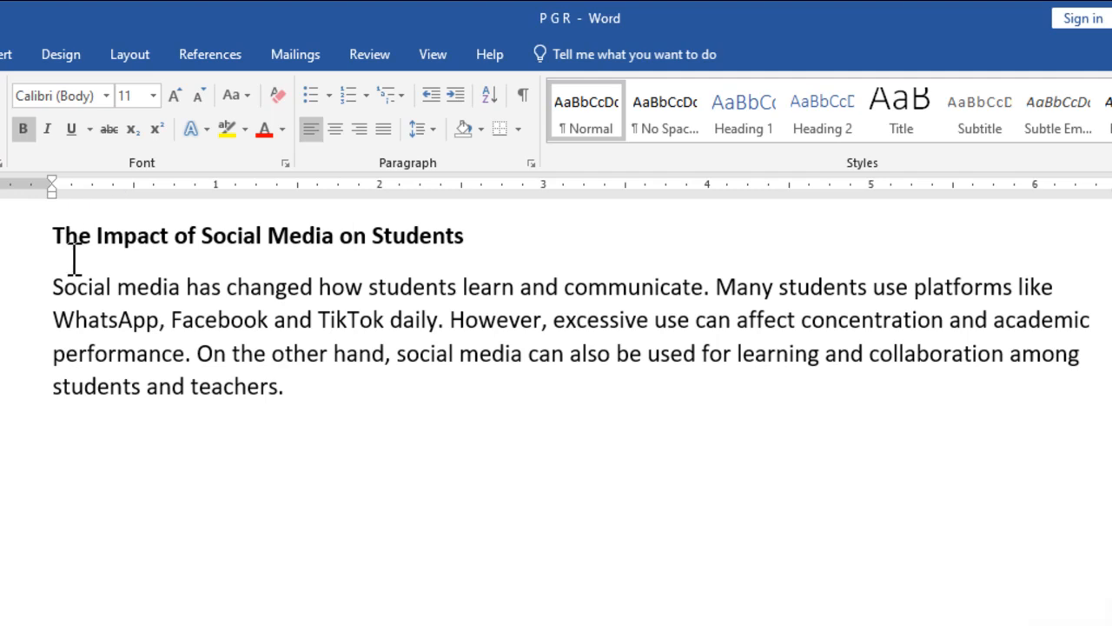
Center the title line.
{"action": "left_click_drag", "start_coordinate": [56, 236], "coordinate": [384, 261]}
{"action": "left_click_drag", "start_coordinate": [505, 261], "coordinate": [628, 251]}
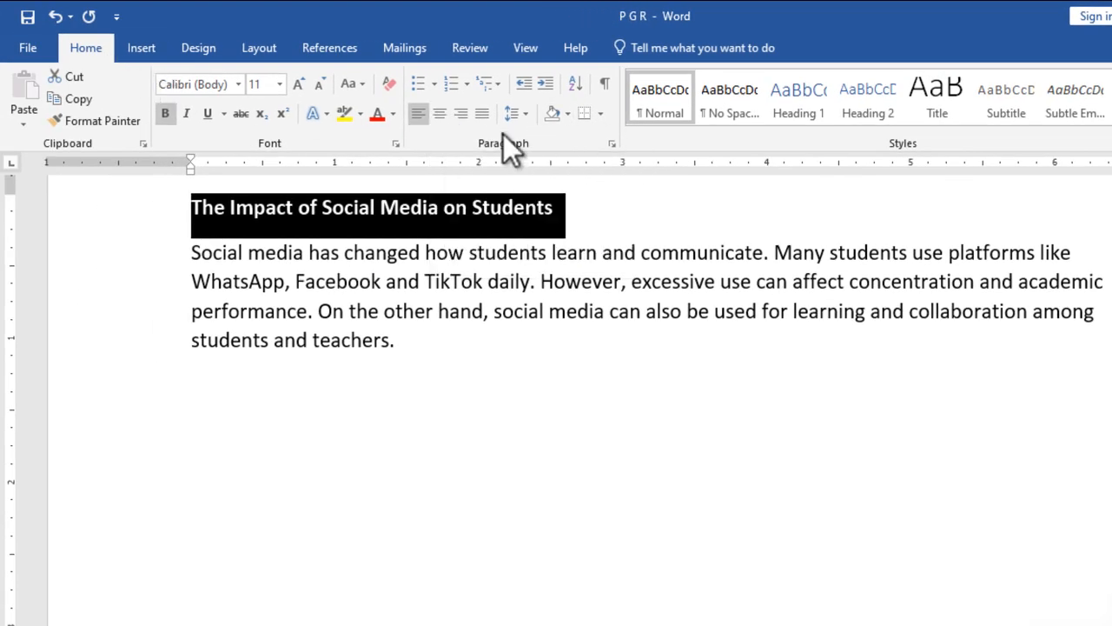
{"action": "left_click", "coordinate": [443, 116]}
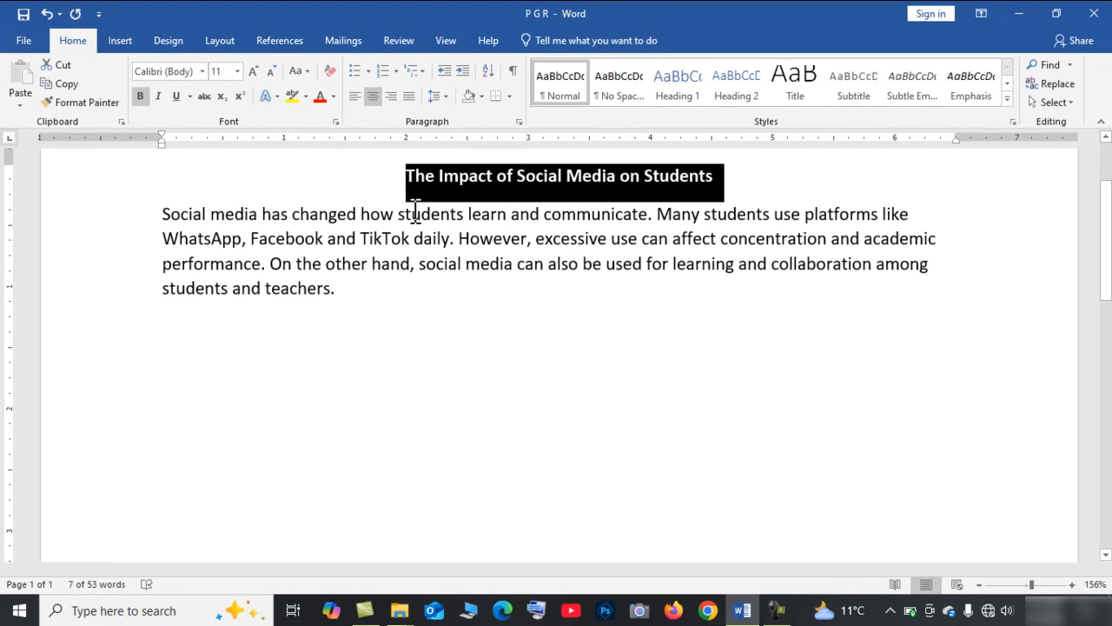
{"action": "left_click", "coordinate": [375, 224]}
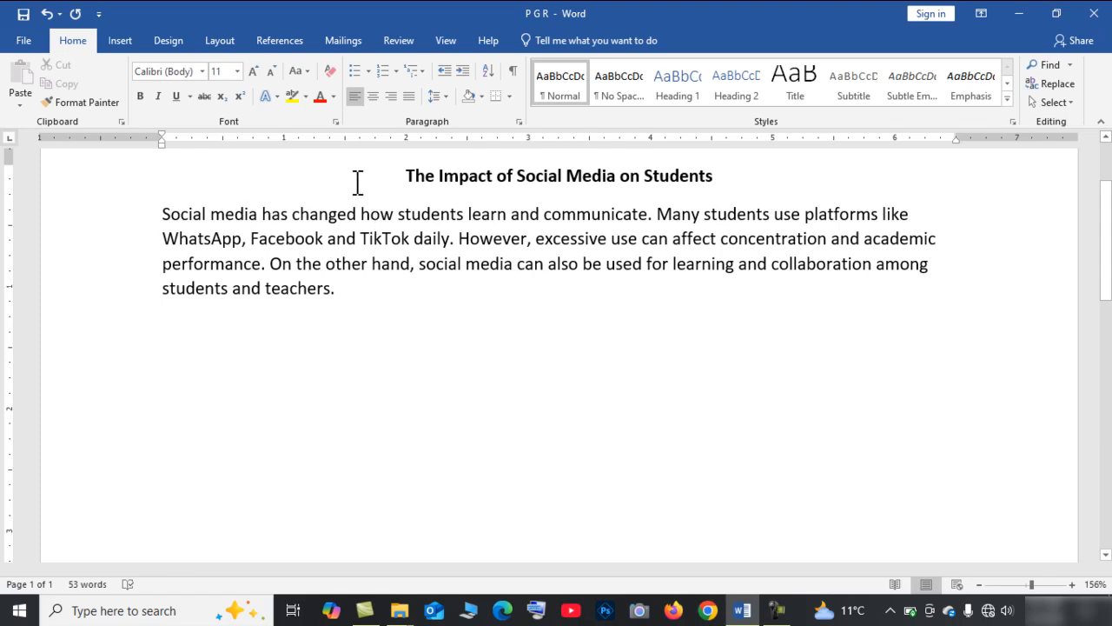
Set the title's font size to 16.
{"action": "left_click_drag", "start_coordinate": [408, 177], "coordinate": [771, 166]}
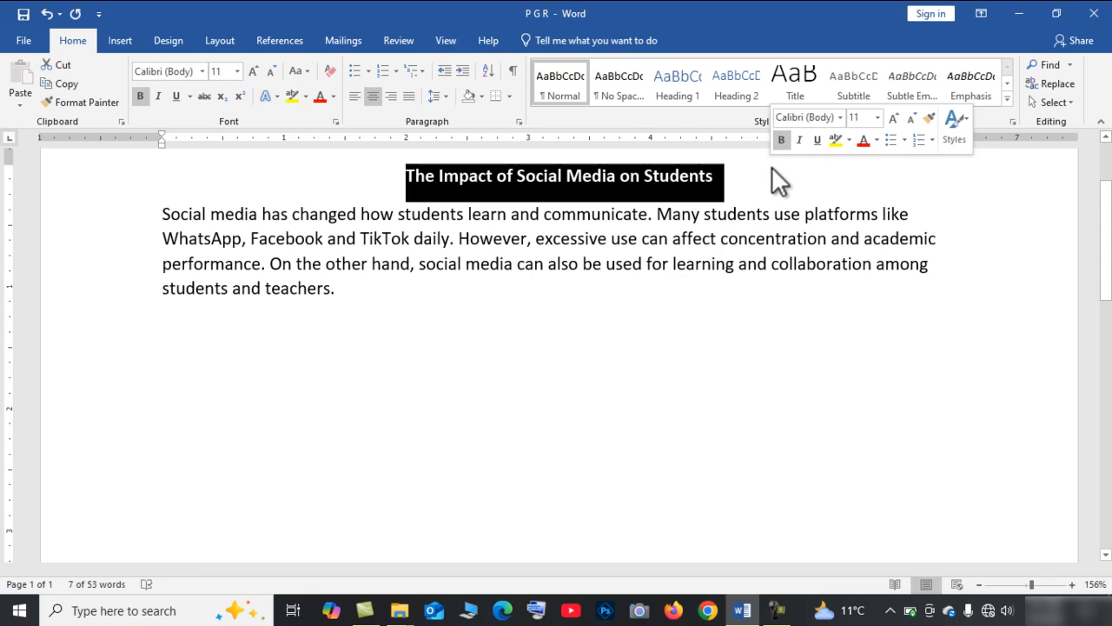
{"action": "left_click", "coordinate": [878, 118]}
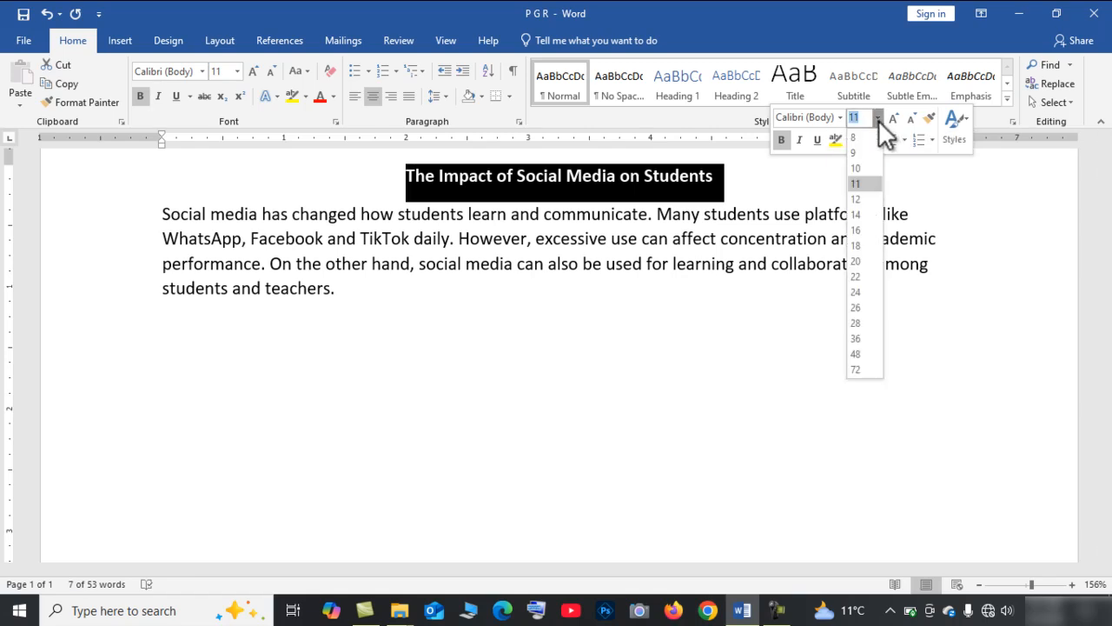
{"action": "left_click", "coordinate": [862, 225]}
{"action": "left_click", "coordinate": [663, 275]}
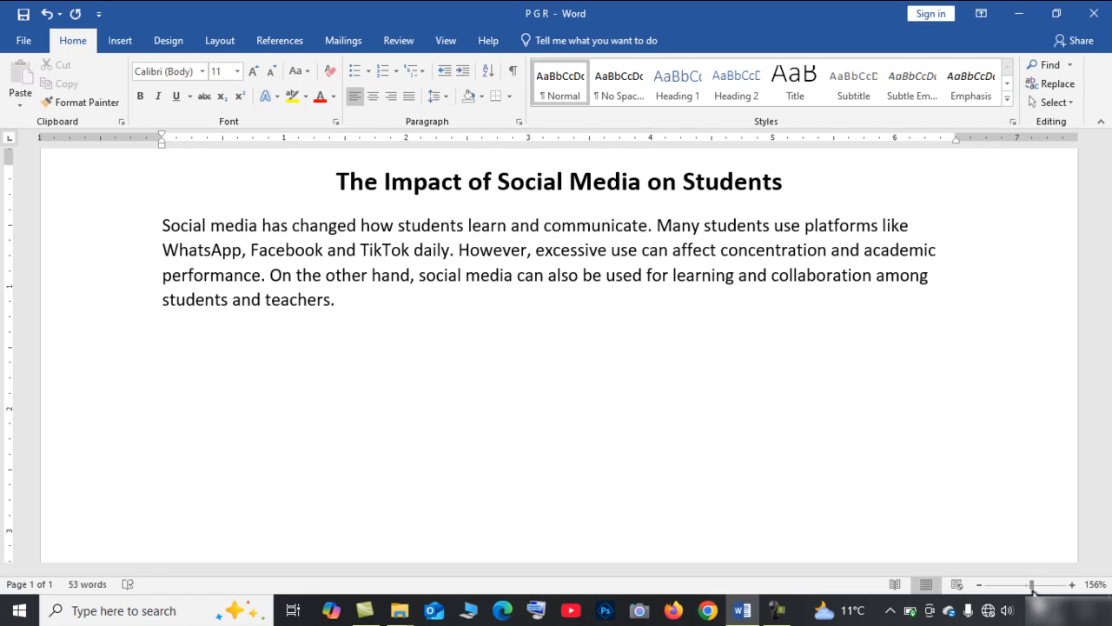
Set the body paragraph's font size to 12 and its font to Times New Roman.
{"action": "left_click_drag", "start_coordinate": [1033, 586], "coordinate": [1033, 589]}
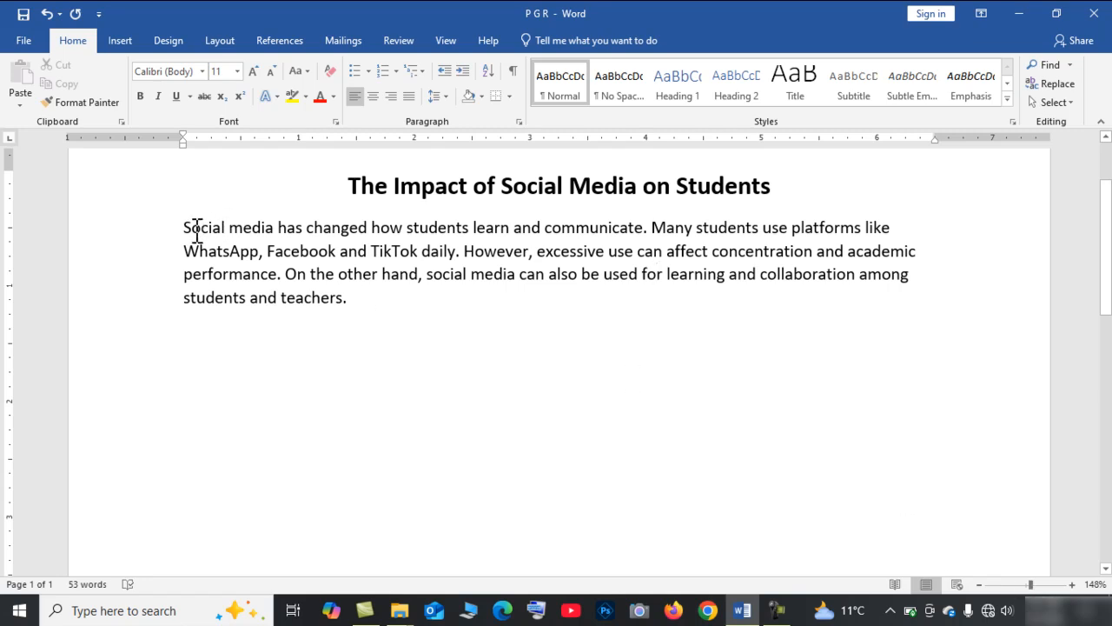
{"action": "left_click_drag", "start_coordinate": [185, 227], "coordinate": [350, 297]}
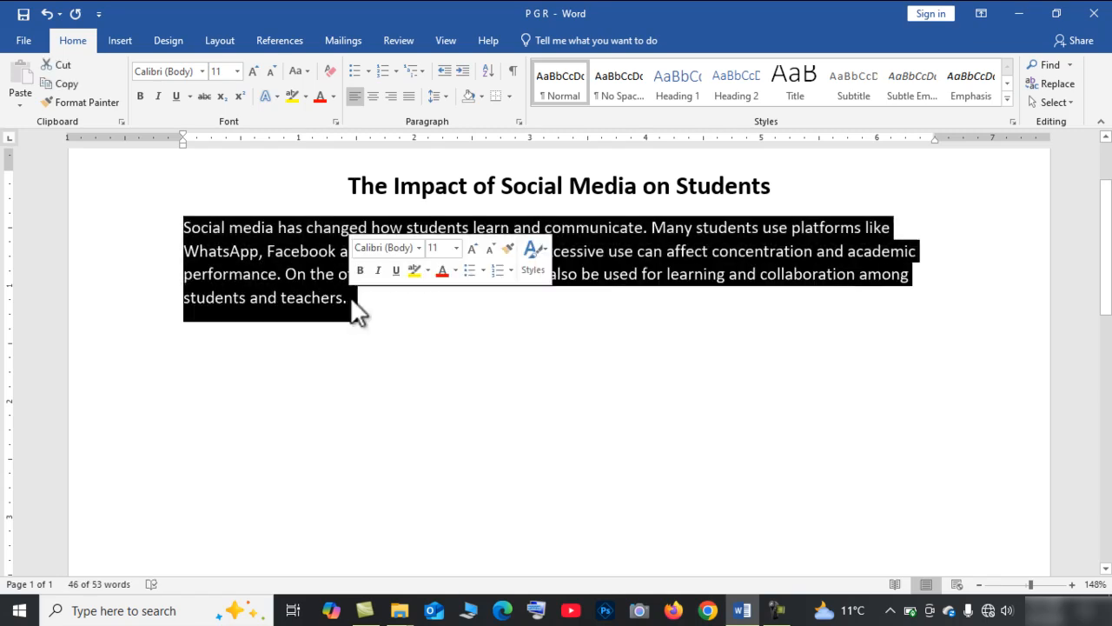
{"action": "left_click", "coordinate": [456, 248]}
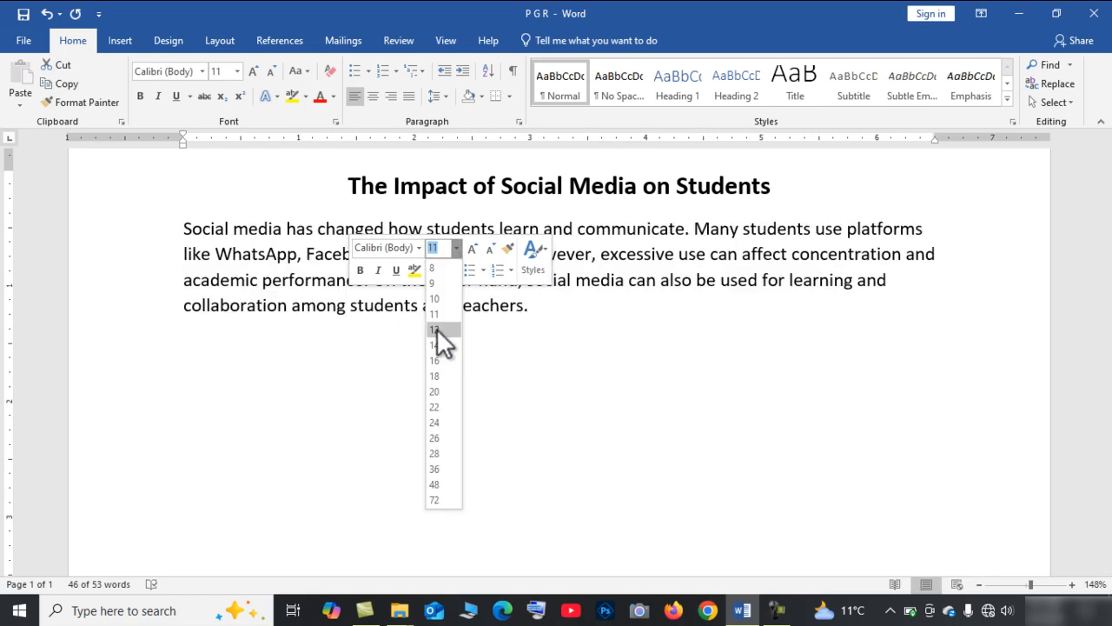
{"action": "left_click", "coordinate": [437, 329]}
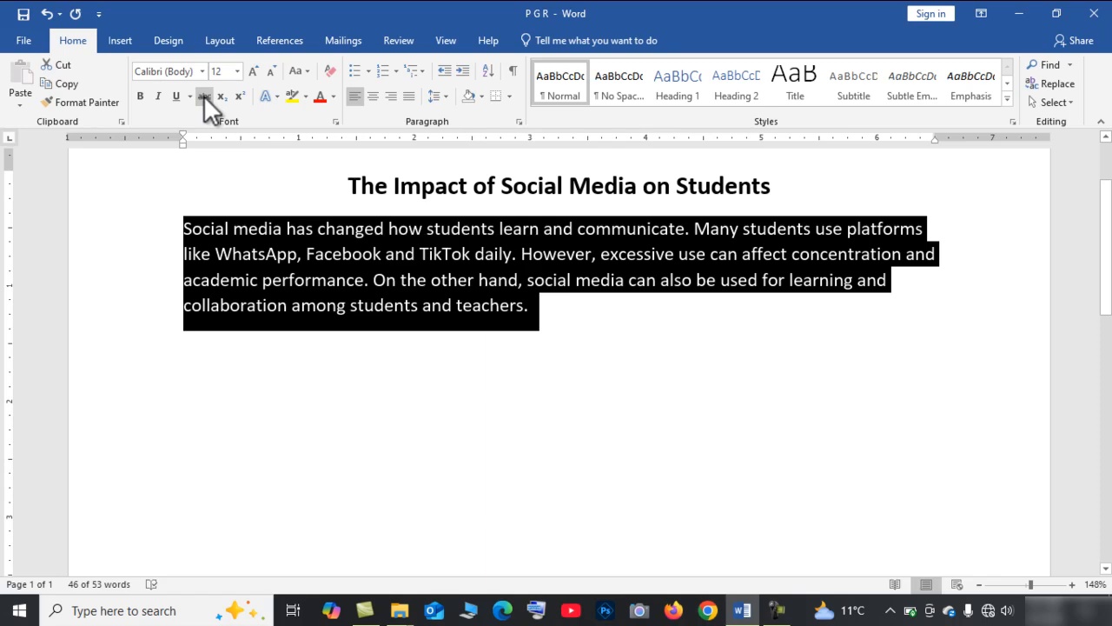
{"action": "left_click", "coordinate": [180, 73]}
{"action": "type", "text": "Times New Ro"}
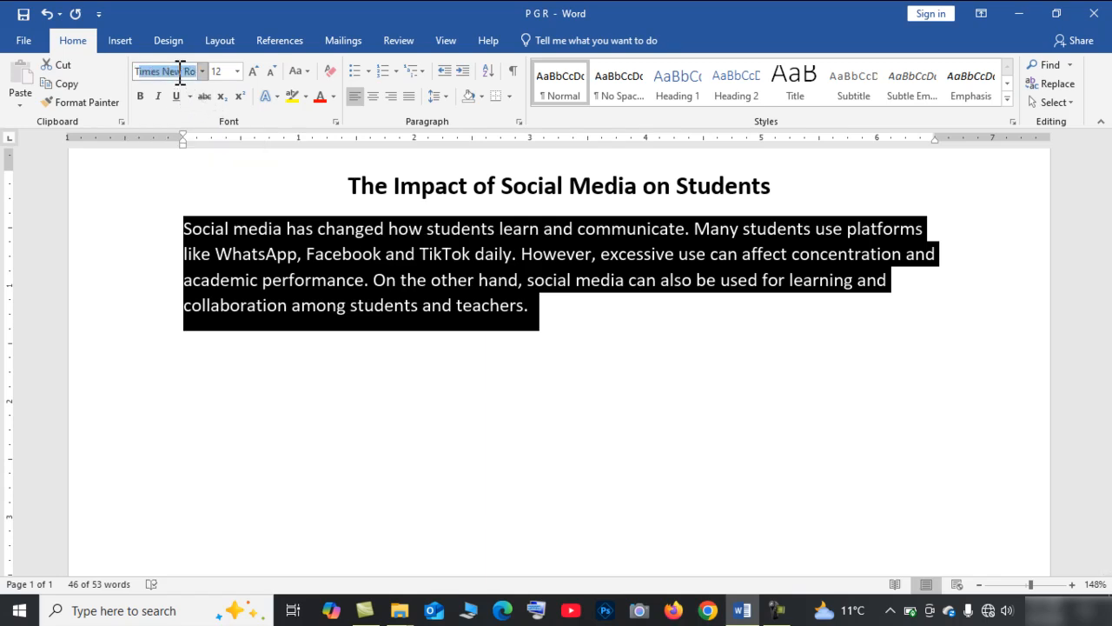
{"action": "key", "text": "Return"}
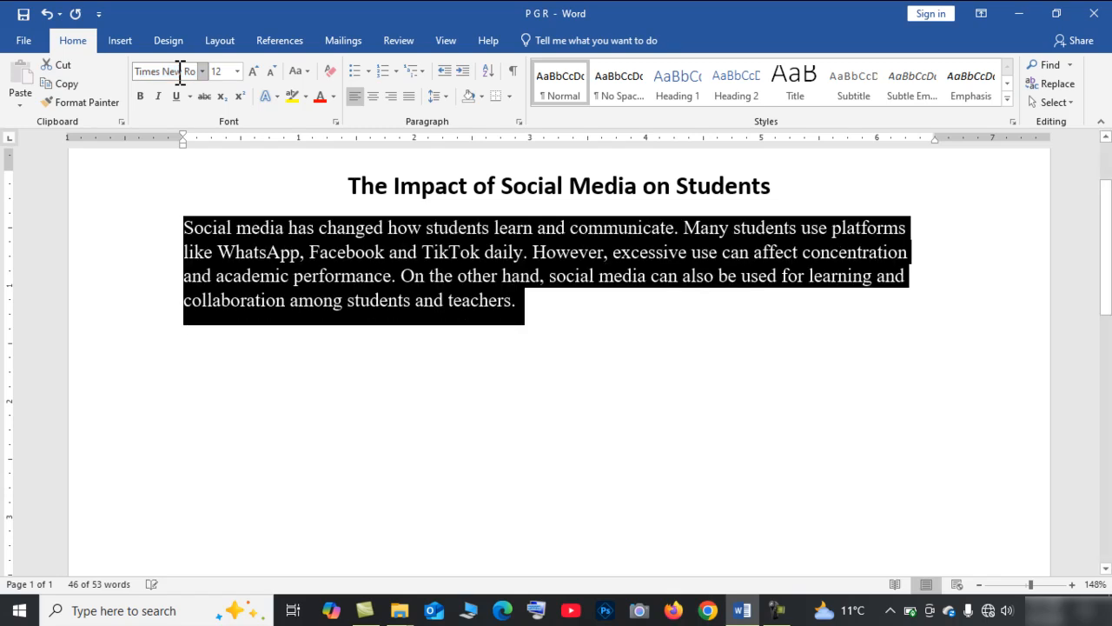
Change the title's font to Times New Roman.
{"action": "triple_click", "coordinate": [357, 191]}
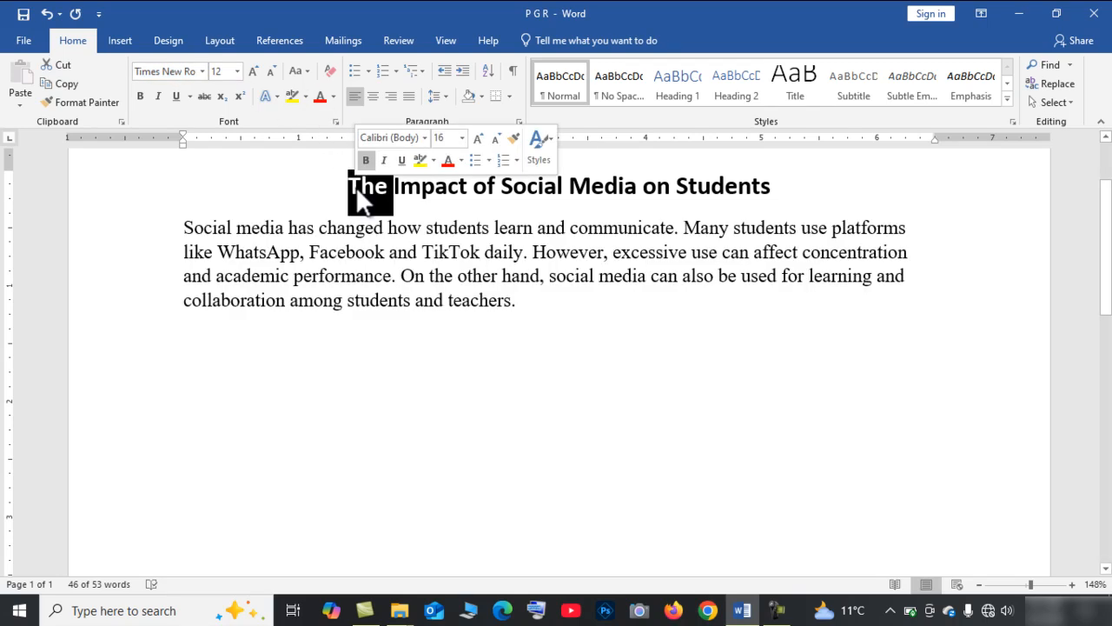
{"action": "left_click", "coordinate": [182, 71]}
{"action": "type", "text": "T"}
{"action": "key", "text": "Return"}
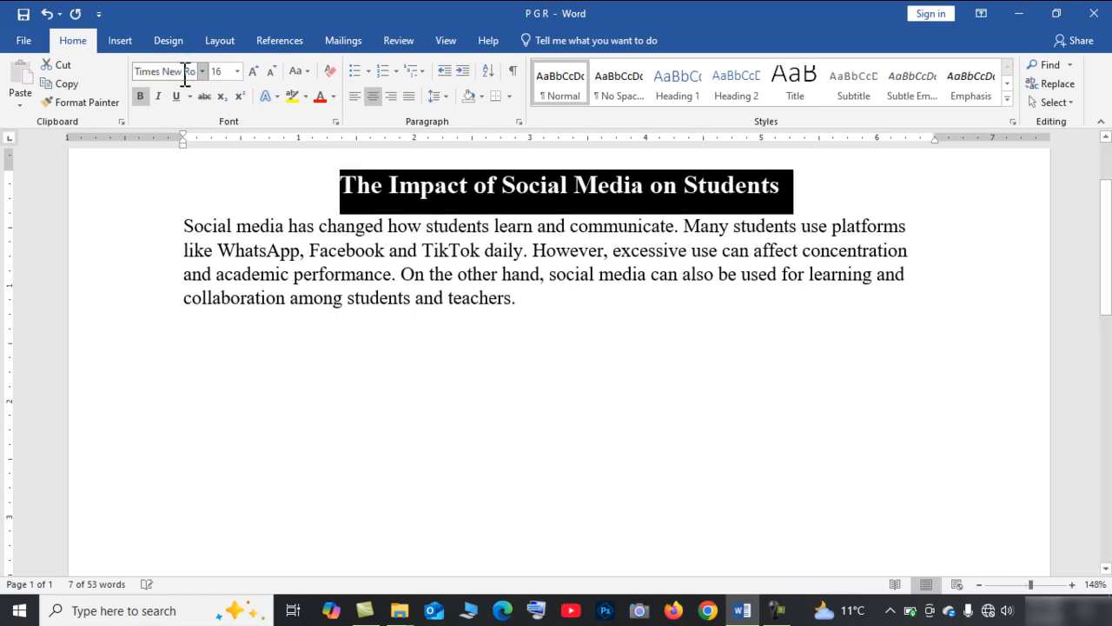
{"action": "left_click", "coordinate": [317, 224]}
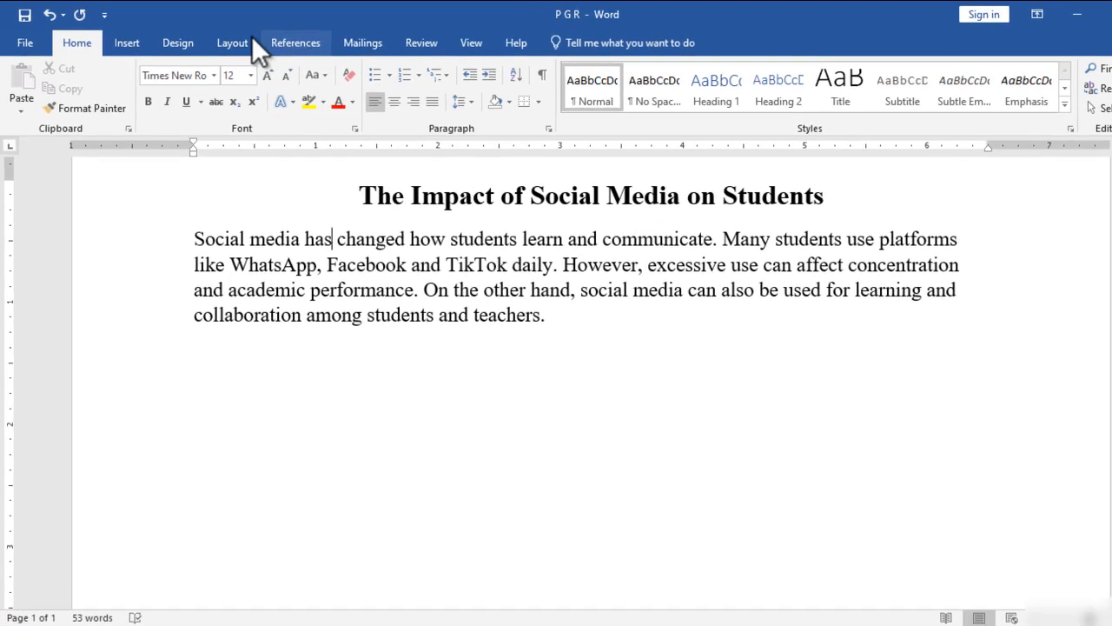
Apply Narrow page margins.
{"action": "left_click", "coordinate": [270, 44]}
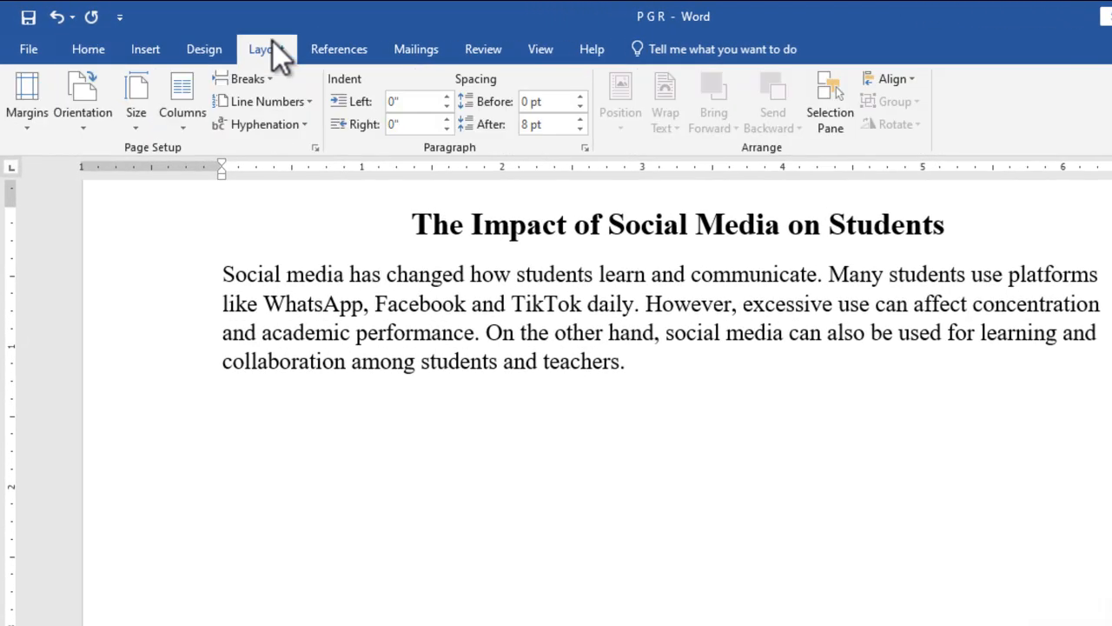
{"action": "left_click", "coordinate": [31, 127]}
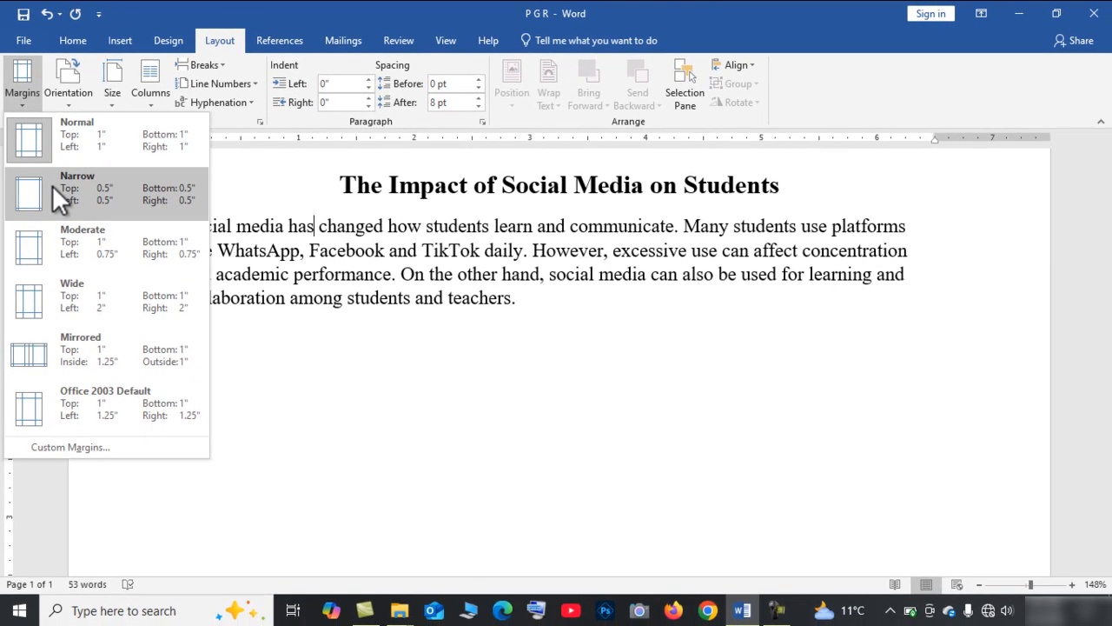
{"action": "left_click", "coordinate": [62, 240]}
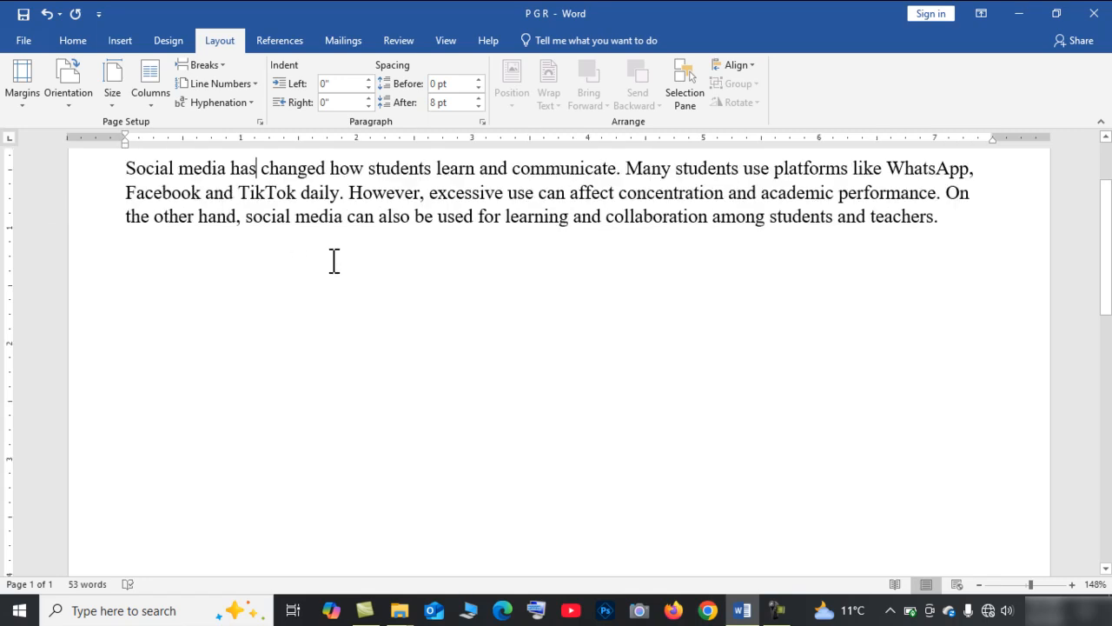
{"action": "scroll", "coordinate": [334, 261], "scroll_direction": "up", "scroll_amount": 3}
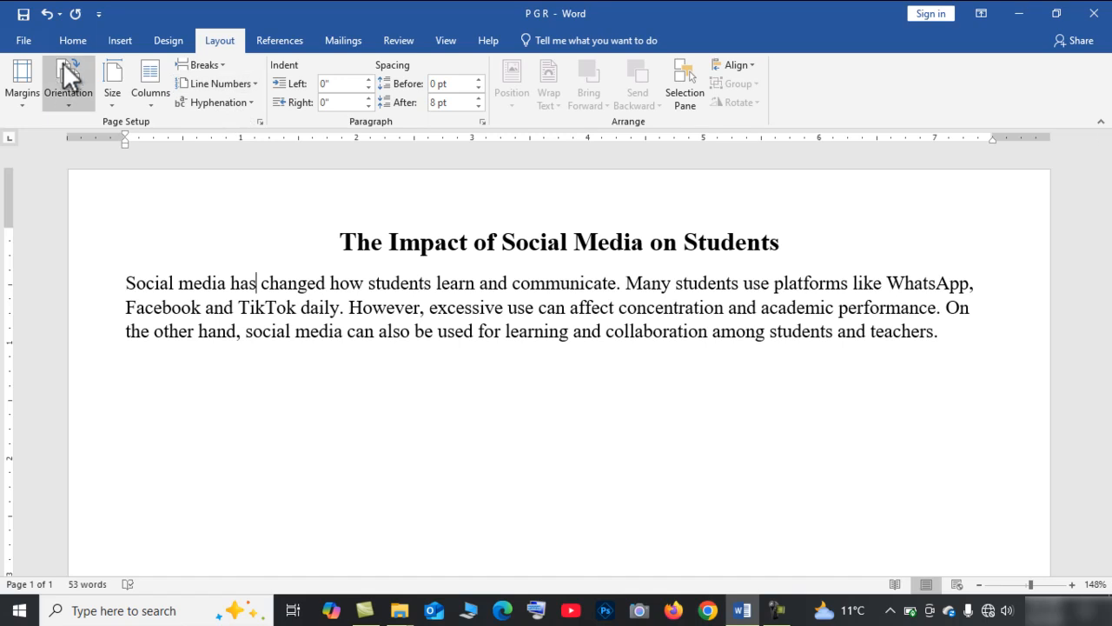
Set the page margins to Normal.
{"action": "left_click", "coordinate": [37, 98]}
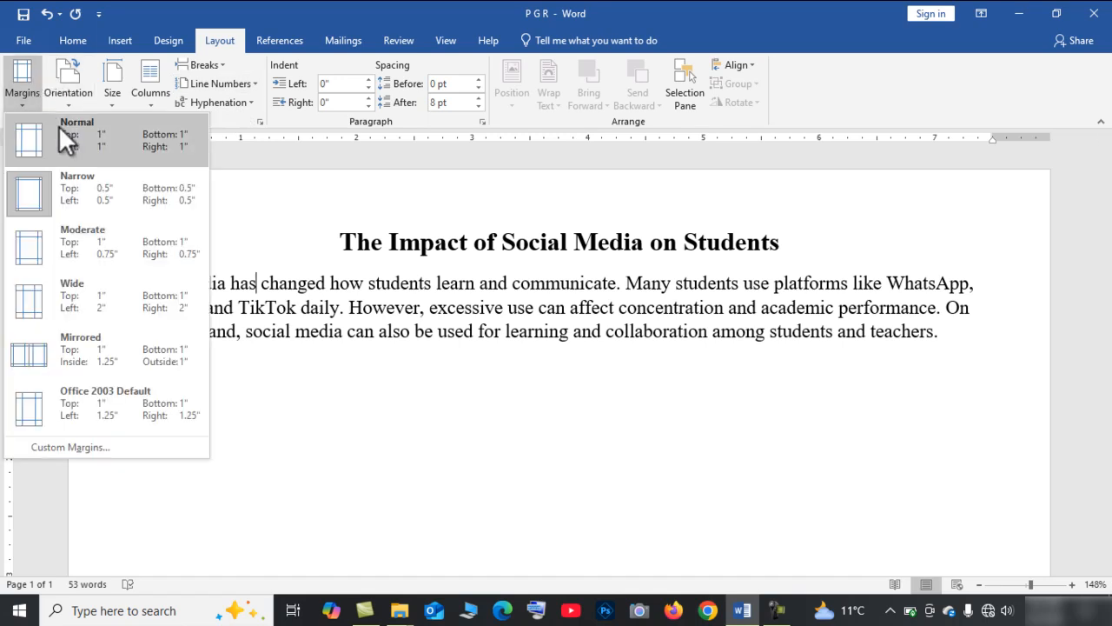
{"action": "left_click", "coordinate": [58, 126]}
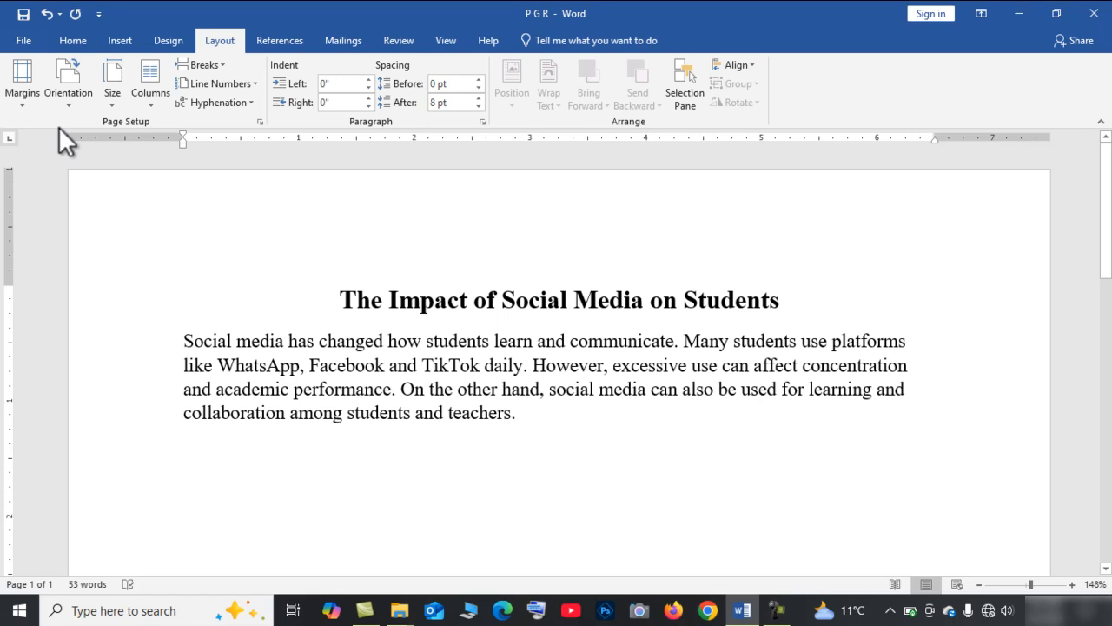
{"action": "scroll", "coordinate": [410, 334], "scroll_direction": "down", "scroll_amount": 2}
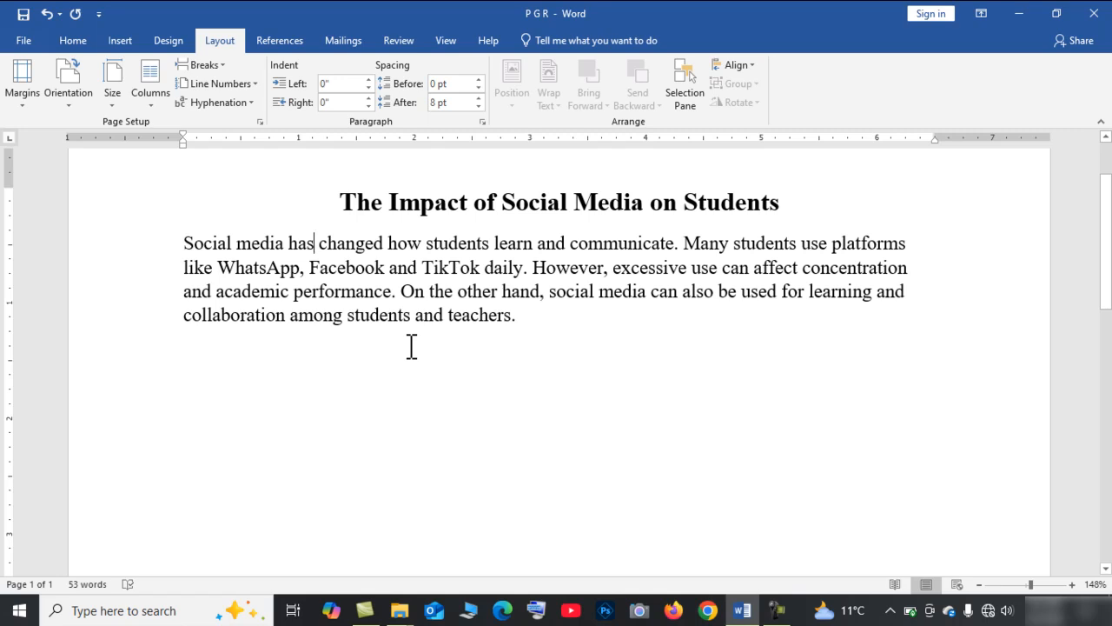
Set the body paragraph's line spacing to 1.5 and save the document.
{"action": "left_click", "coordinate": [70, 42]}
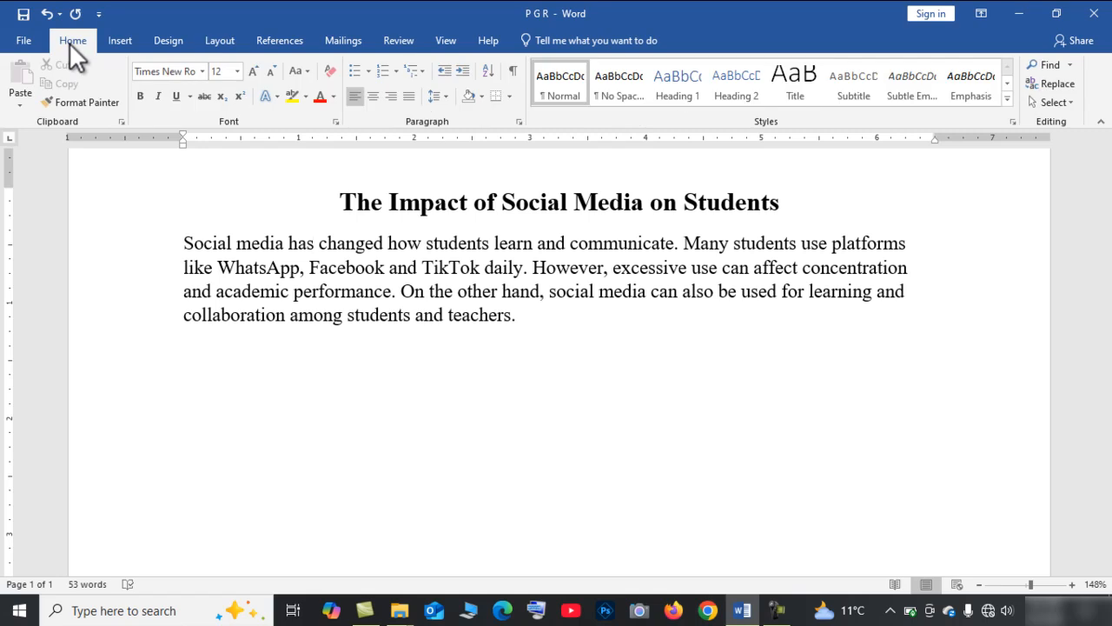
{"action": "left_click", "coordinate": [451, 97]}
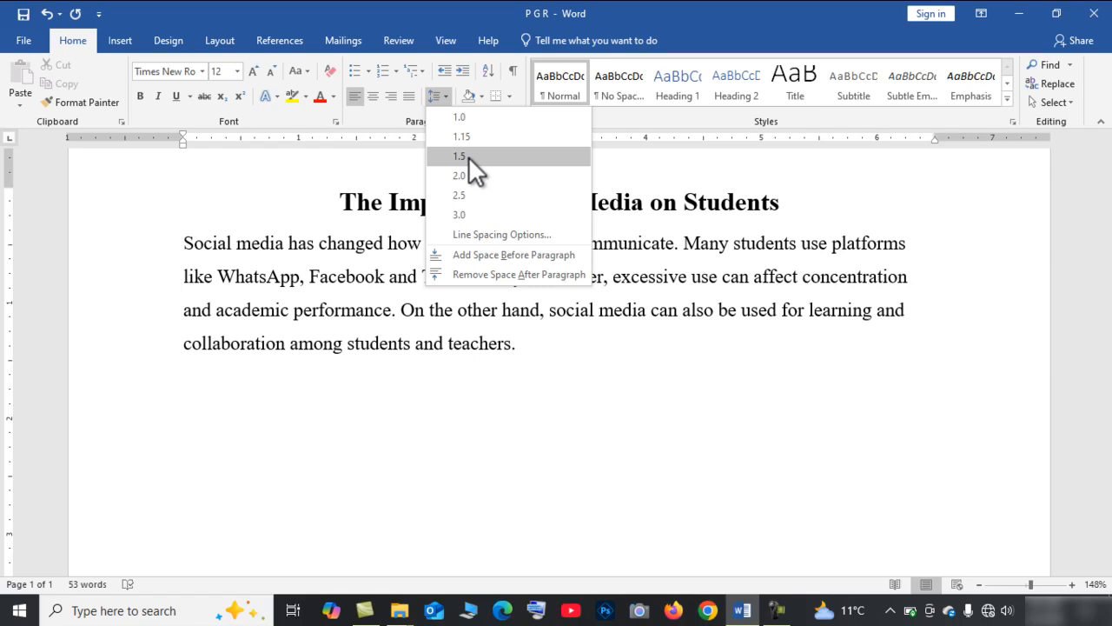
{"action": "left_click", "coordinate": [468, 156]}
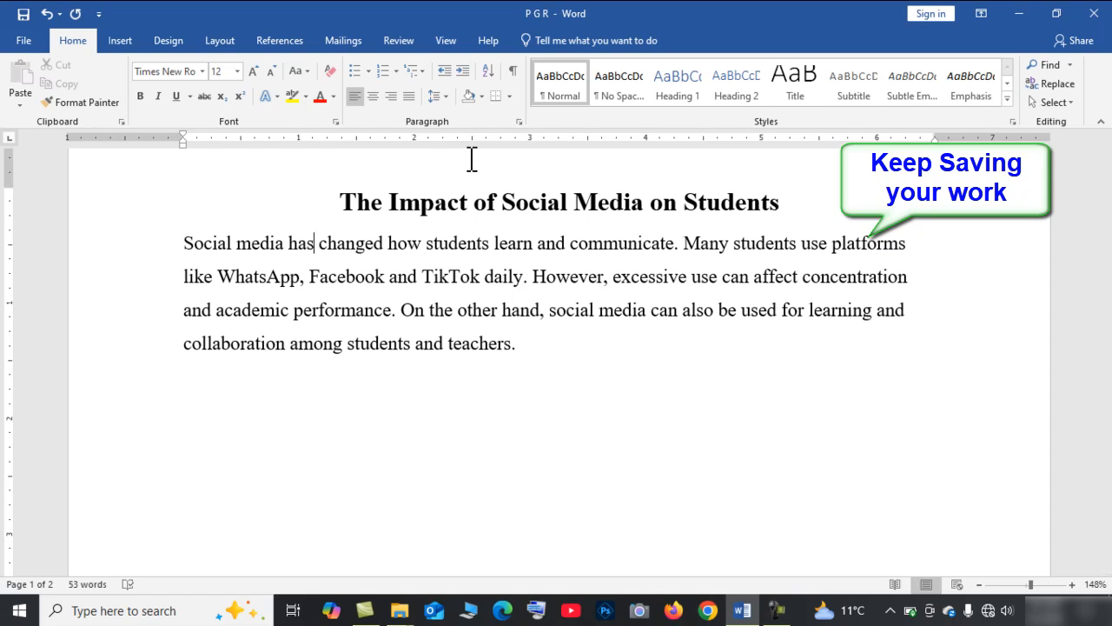
{"action": "key", "text": "ctrl+s"}
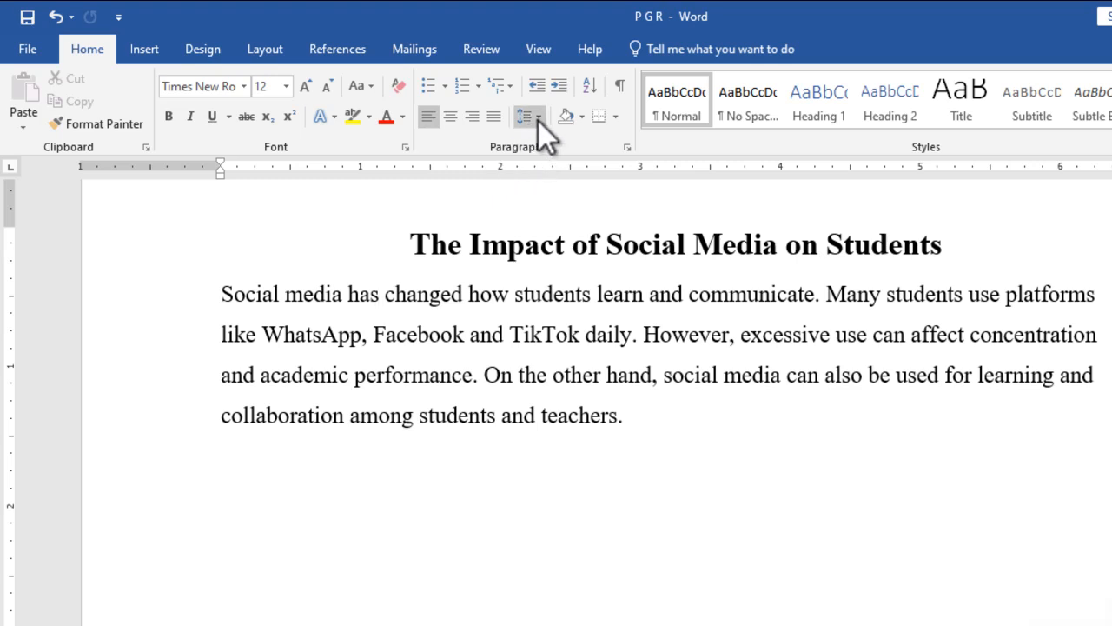
Open the line spacing options and set the paragraph's spacing after to 8 pt.
{"action": "left_click", "coordinate": [539, 122]}
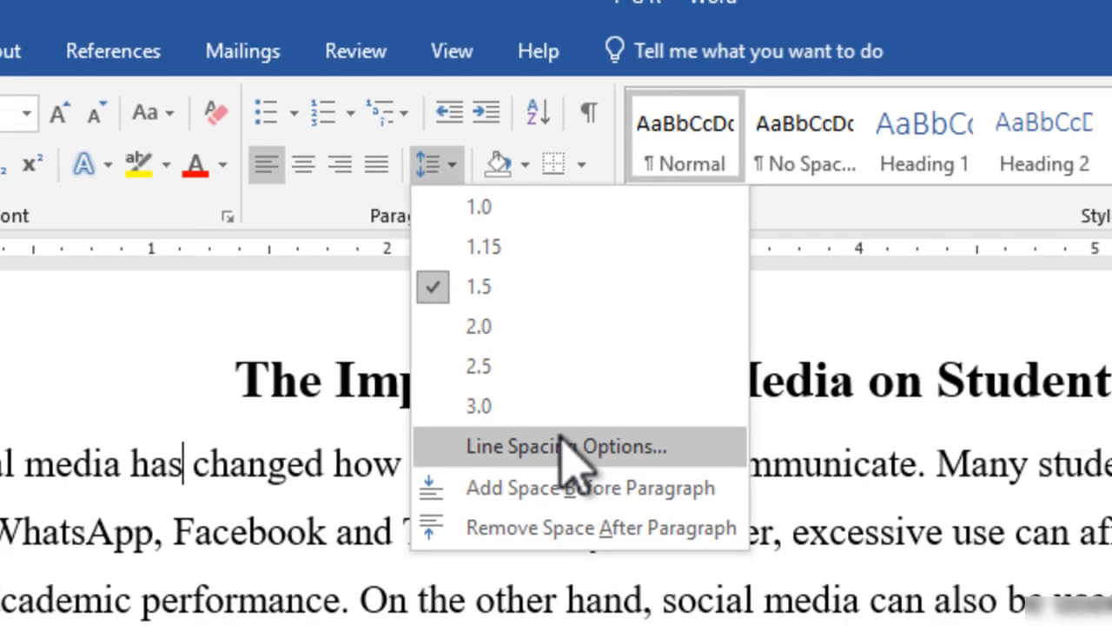
{"action": "left_click", "coordinate": [572, 480]}
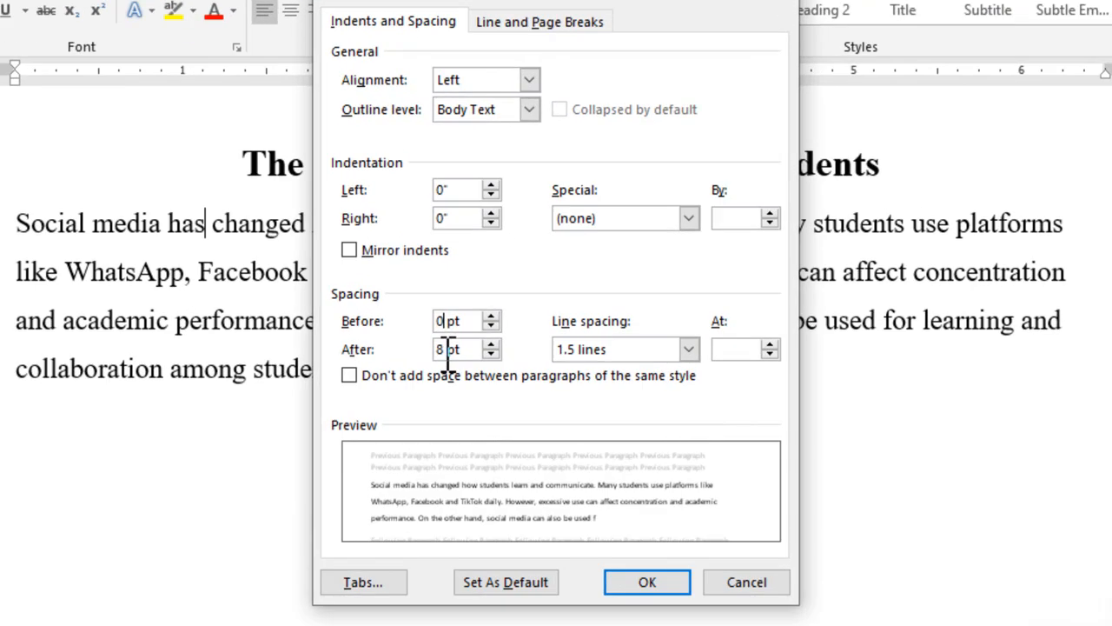
{"action": "left_click", "coordinate": [482, 334]}
{"action": "key", "text": "BackSpace"}
{"action": "type", "text": "8"}
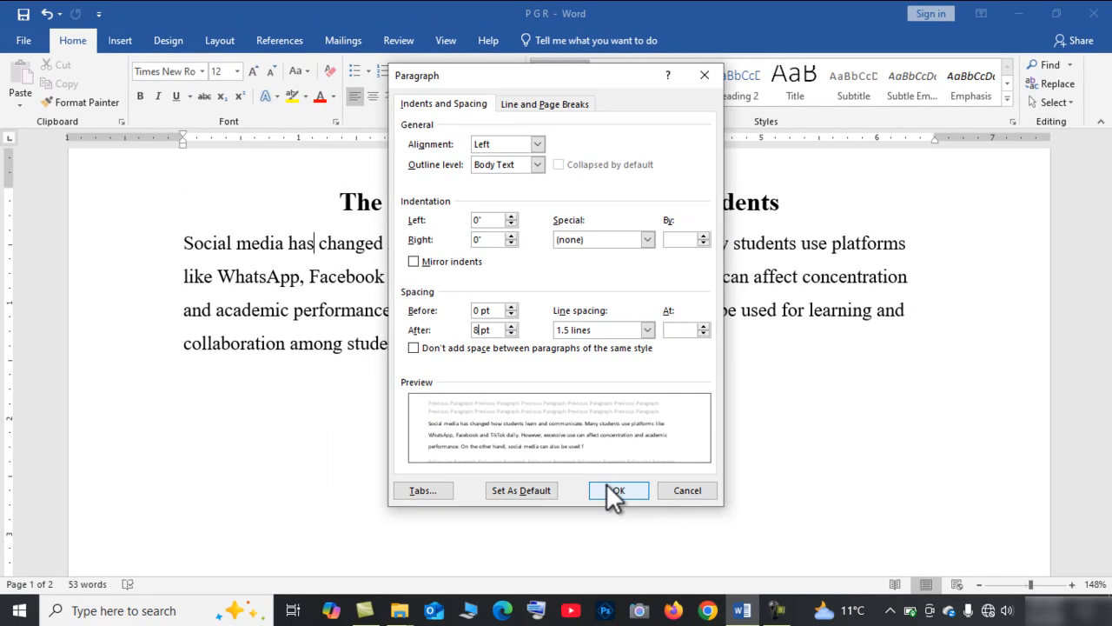
{"action": "left_click", "coordinate": [608, 487]}
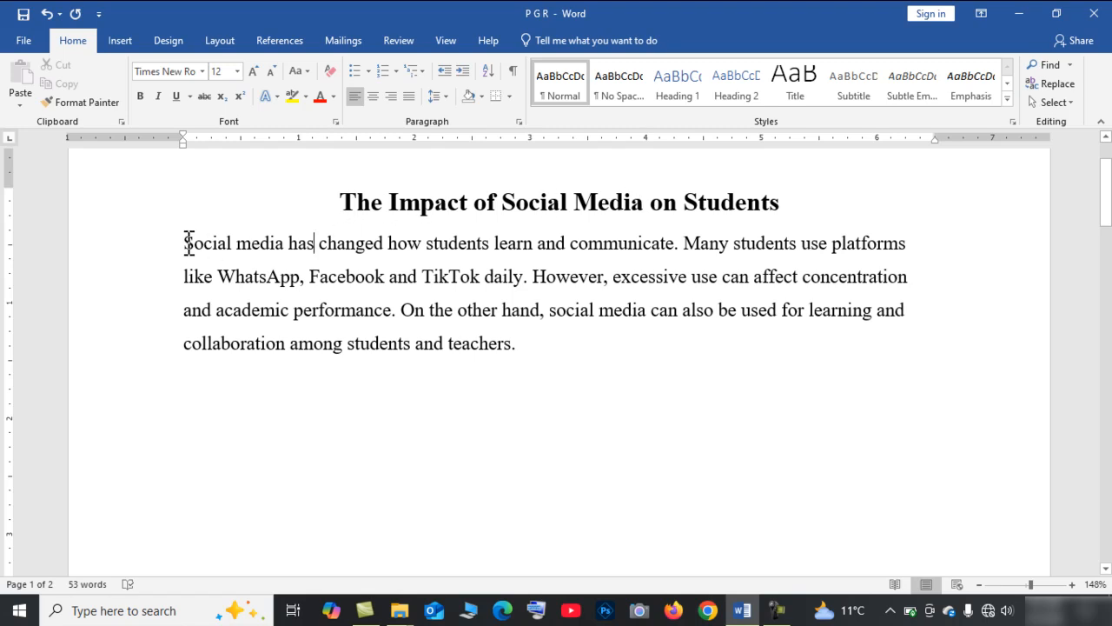
Justify the body paragraph.
{"action": "left_click_drag", "start_coordinate": [189, 243], "coordinate": [596, 345]}
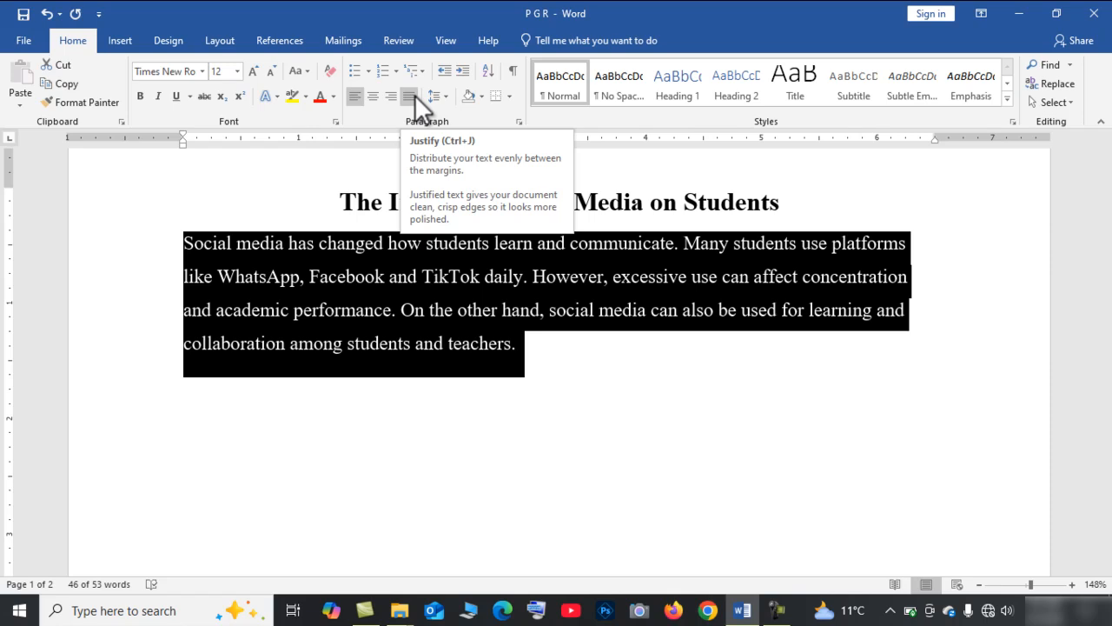
{"action": "left_click", "coordinate": [409, 96]}
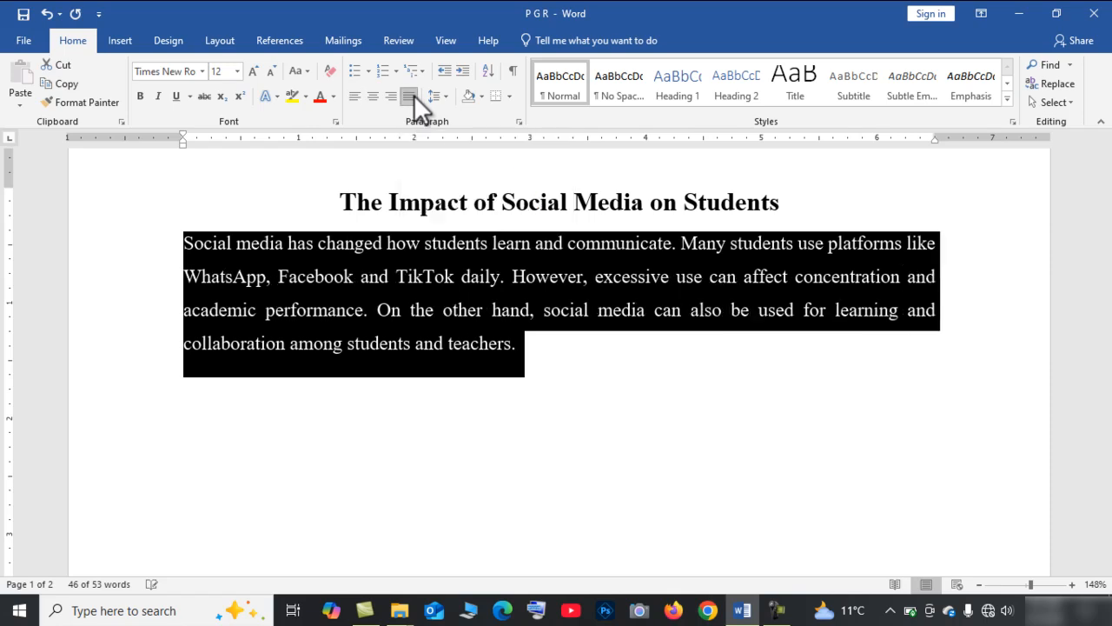
{"action": "left_click", "coordinate": [531, 349]}
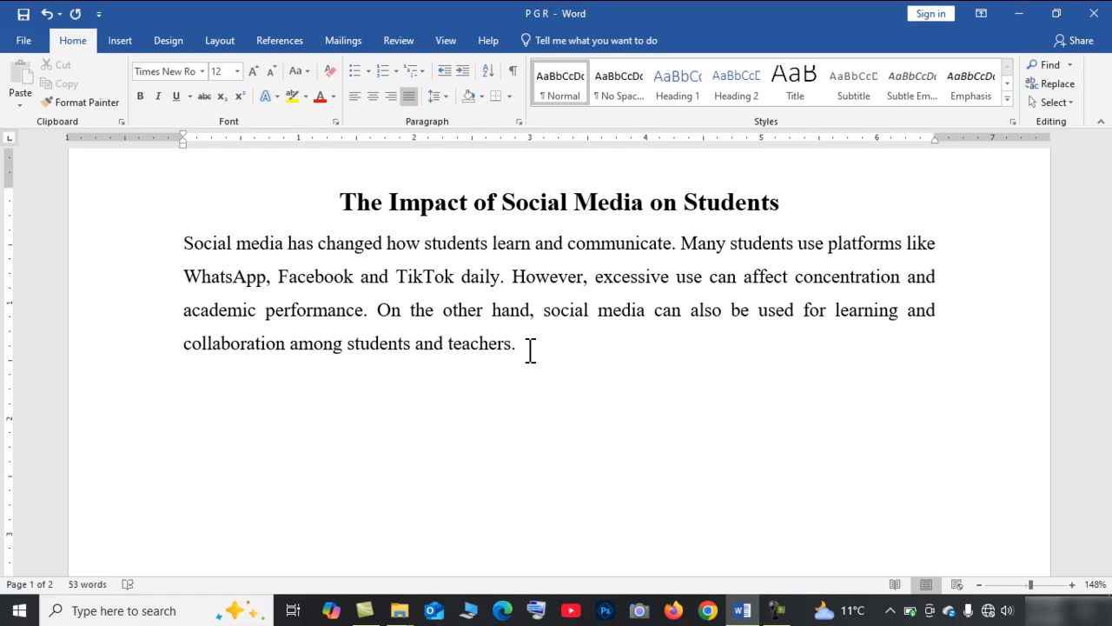
Insert blank lines after the body paragraph until a second page begins.
{"action": "key", "text": "Return"}
{"action": "key", "text": "Return"}
{"action": "key", "text": "Return"}
{"action": "key", "text": "Return"}
{"action": "key", "text": "Return"}
{"action": "key", "text": "Return"}
{"action": "key", "text": "Return"}
{"action": "key", "text": "Return"}
{"action": "key", "text": "Return"}
{"action": "key", "text": "Return"}
{"action": "key", "text": "Return"}
{"action": "key", "text": "Return"}
{"action": "key", "text": "Return"}
{"action": "key", "text": "Return"}
{"action": "key", "text": "Return"}
{"action": "key", "text": "Return"}
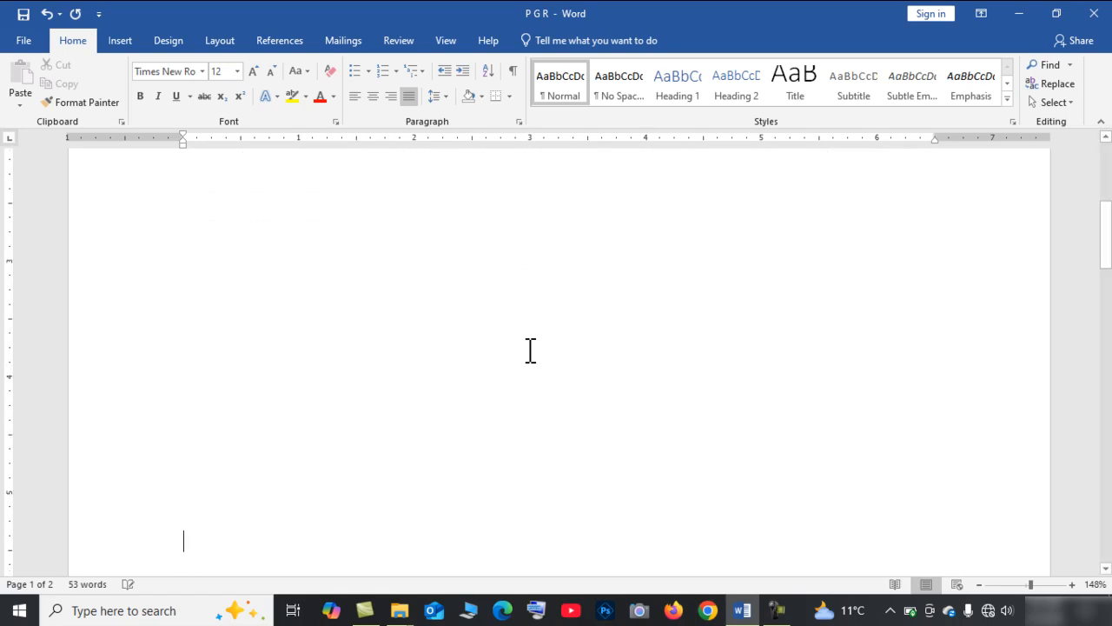
{"action": "key", "text": "Return"}
{"action": "key", "text": "Return"}
{"action": "key", "text": "Return"}
{"action": "key", "text": "Return"}
{"action": "key", "text": "Return"}
{"action": "key", "text": "Return"}
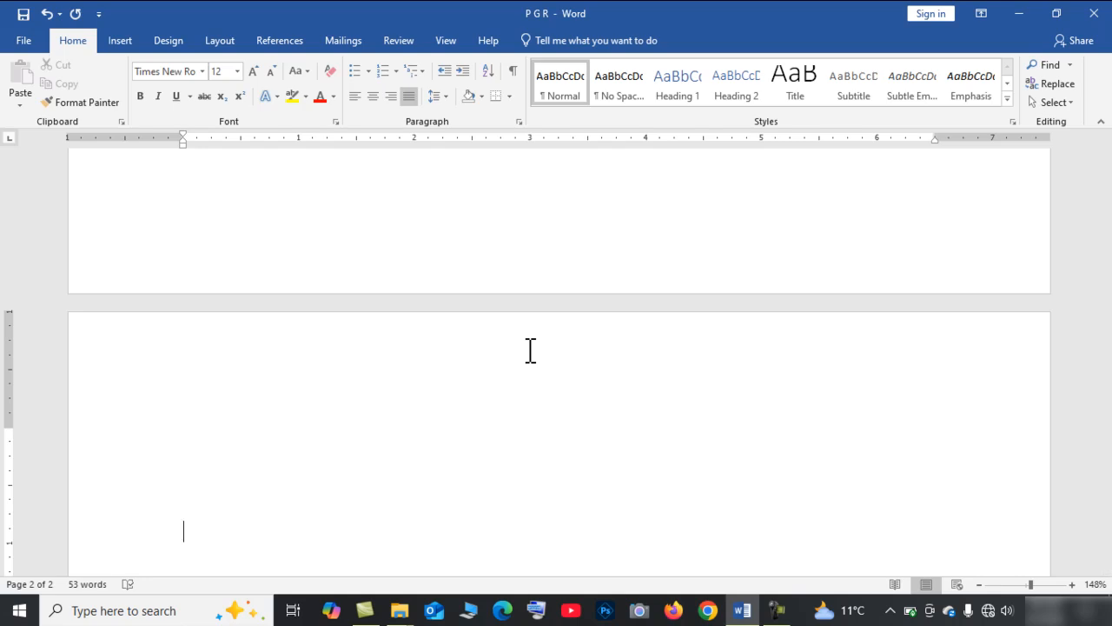
{"action": "scroll", "coordinate": [456, 274], "scroll_direction": "up", "scroll_amount": 5}
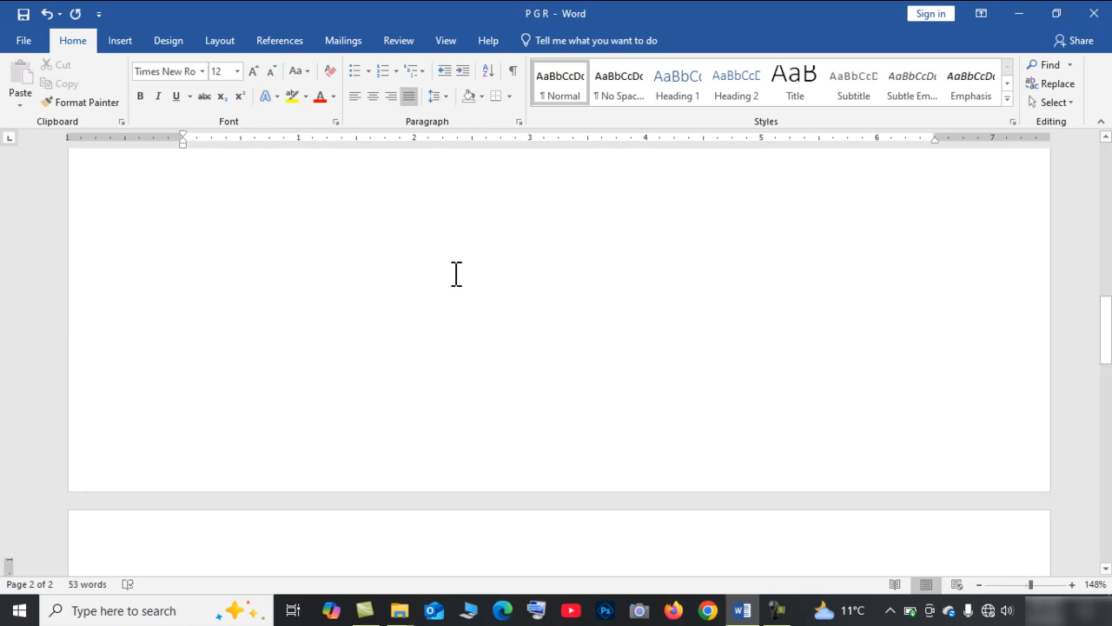
Scroll through the document and check its pages in print preview.
{"action": "scroll", "coordinate": [457, 273], "scroll_direction": "up", "scroll_amount": 3}
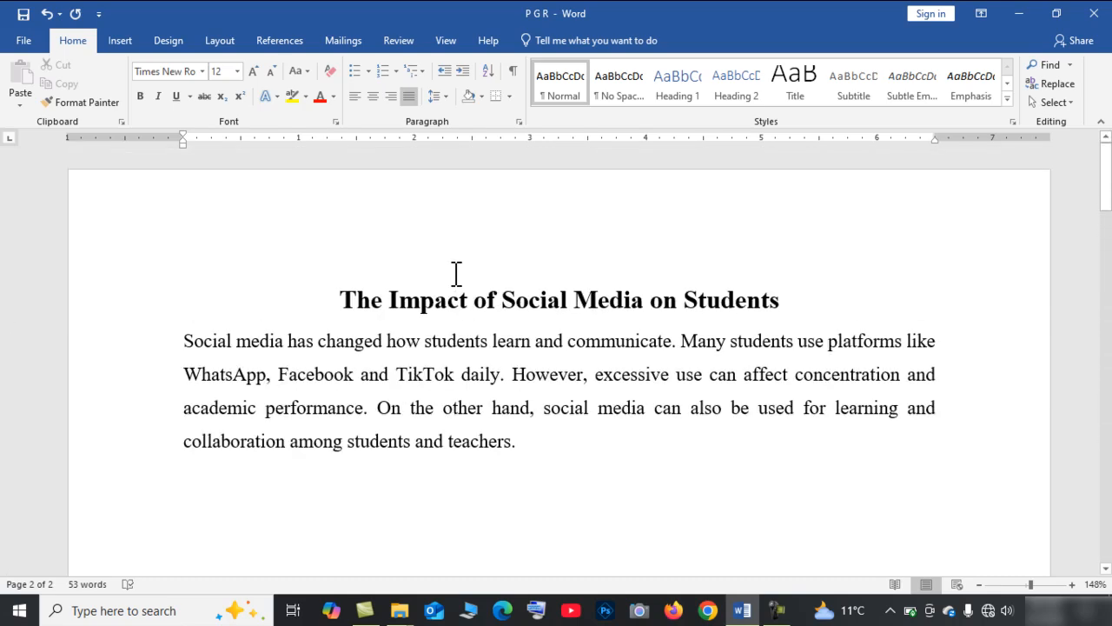
{"action": "scroll", "coordinate": [456, 273], "scroll_direction": "down", "scroll_amount": 1}
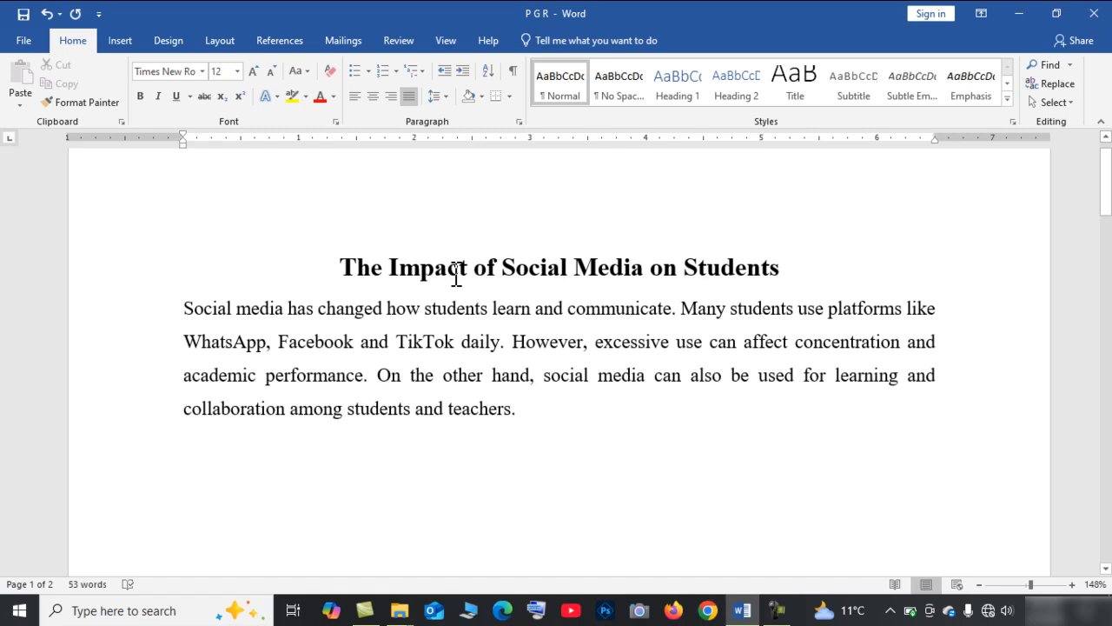
{"action": "scroll", "coordinate": [464, 365], "scroll_direction": "down", "scroll_amount": 2}
{"action": "scroll", "coordinate": [466, 368], "scroll_direction": "down", "scroll_amount": 2}
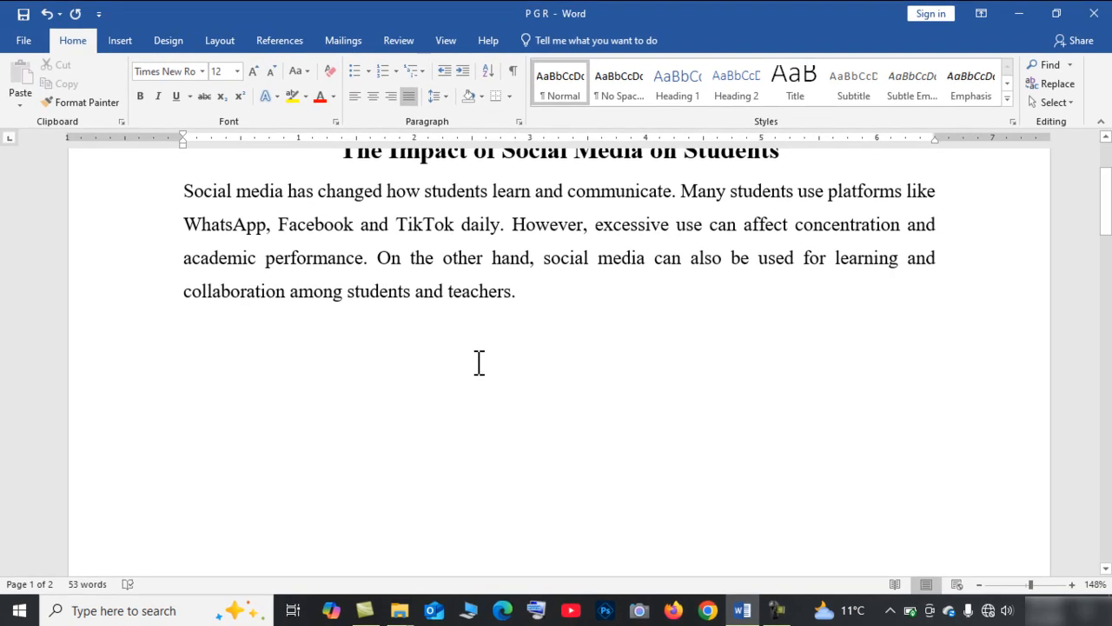
{"action": "scroll", "coordinate": [479, 363], "scroll_direction": "down", "scroll_amount": 2}
{"action": "scroll", "coordinate": [479, 363], "scroll_direction": "up", "scroll_amount": 7}
{"action": "scroll", "coordinate": [478, 363], "scroll_direction": "down", "scroll_amount": 9}
{"action": "scroll", "coordinate": [479, 364], "scroll_direction": "down", "scroll_amount": 2}
{"action": "key", "text": "ctrl+End"}
{"action": "scroll", "coordinate": [479, 363], "scroll_direction": "down", "scroll_amount": 3}
{"action": "scroll", "coordinate": [479, 364], "scroll_direction": "up", "scroll_amount": 3}
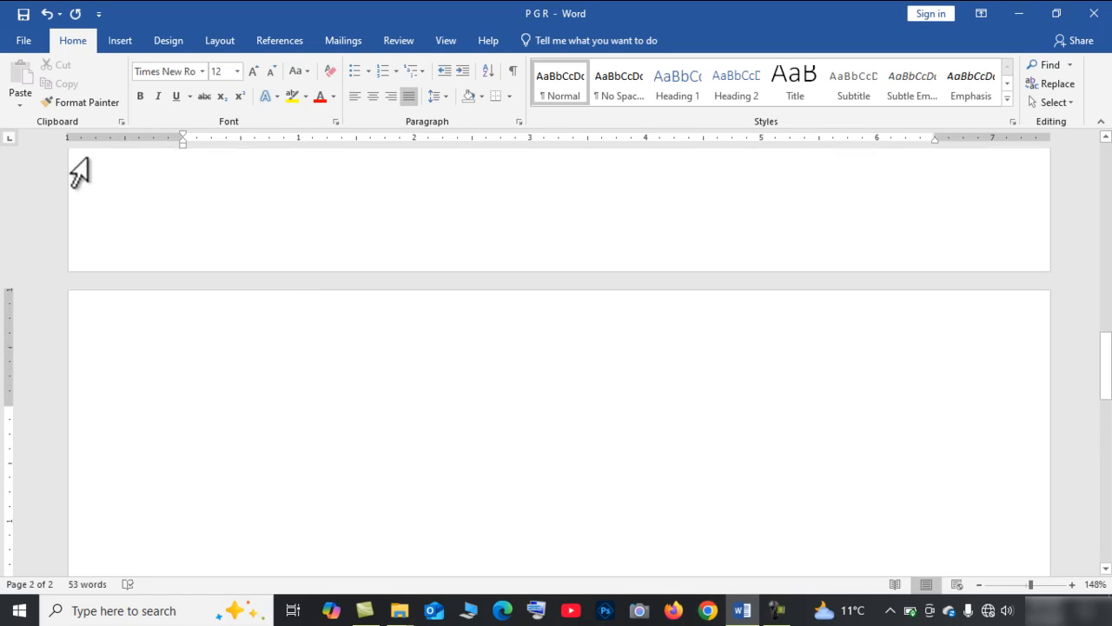
{"action": "left_click", "coordinate": [28, 37]}
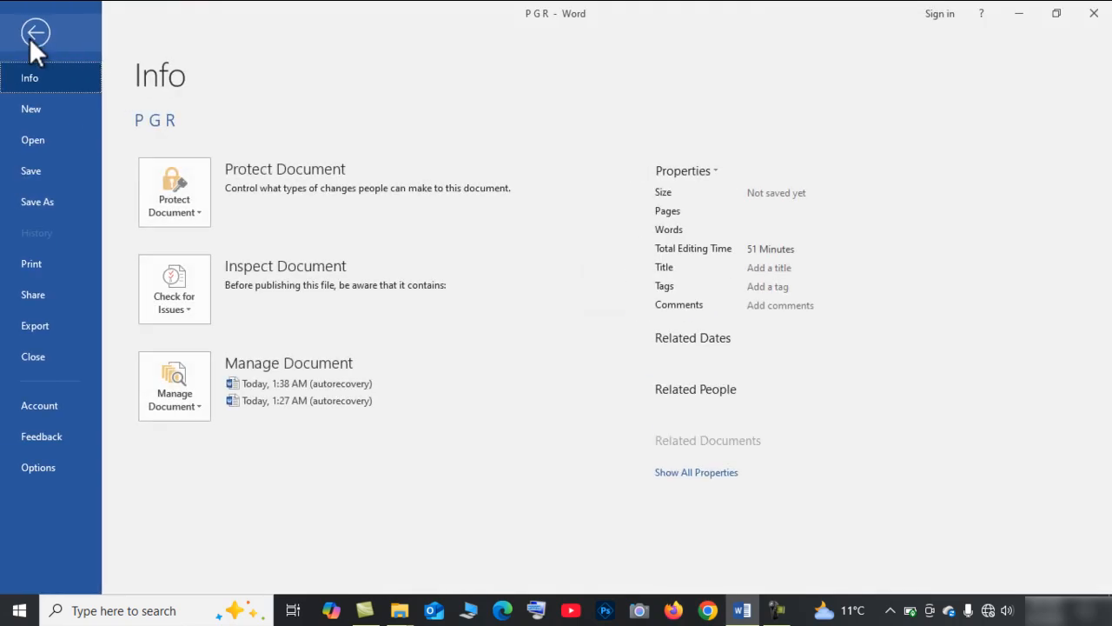
{"action": "left_click", "coordinate": [57, 272]}
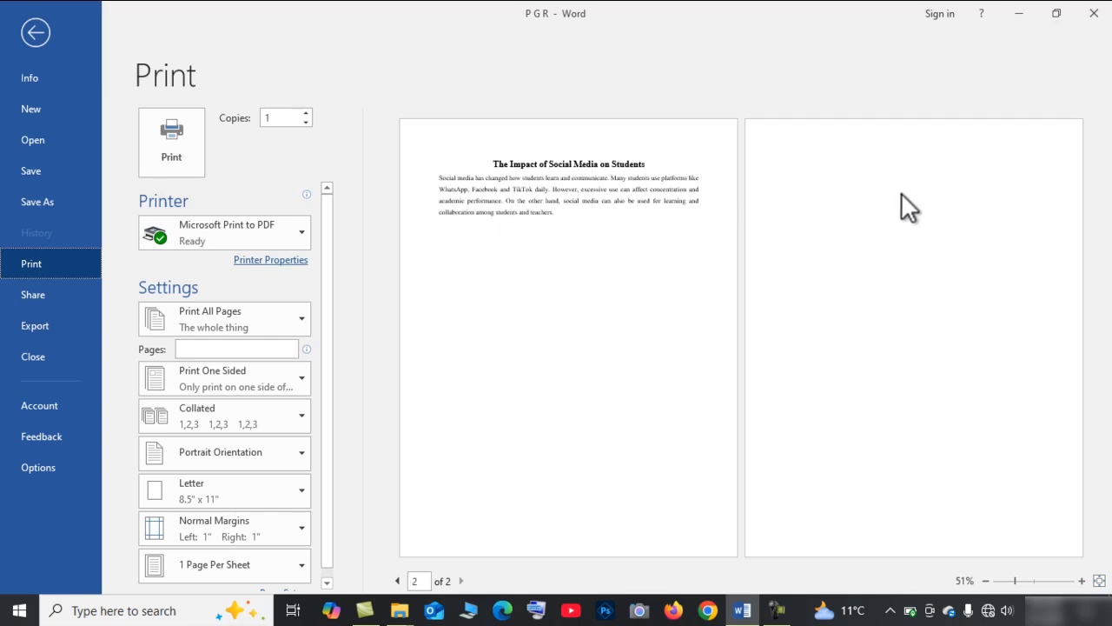
{"action": "left_click", "coordinate": [38, 37]}
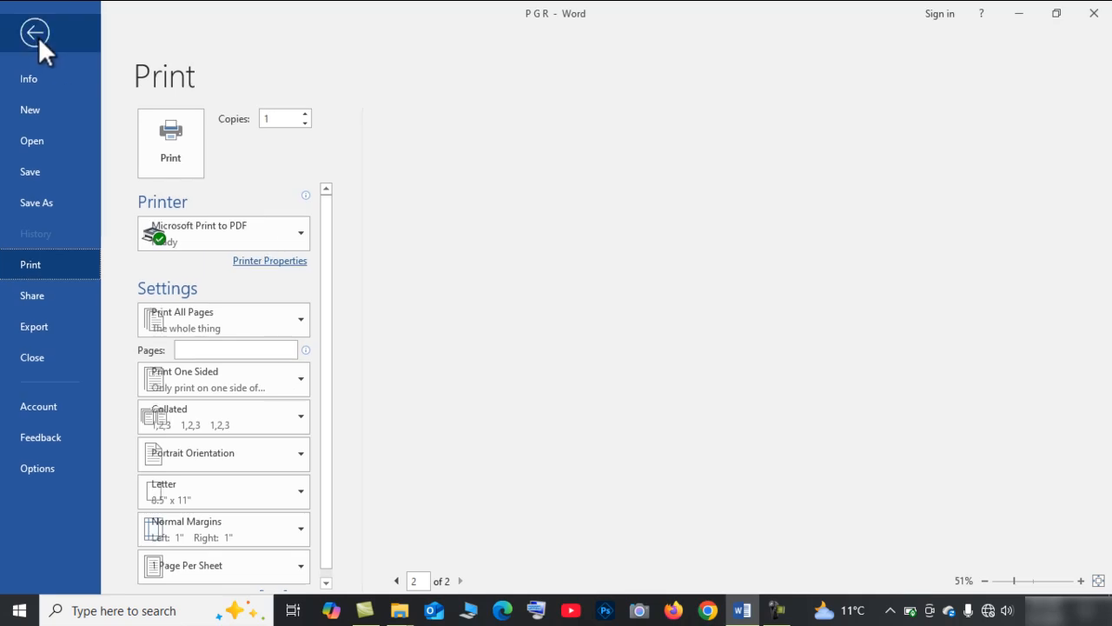
Delete the blank lines after the body paragraph, restoring the paragraph's closing period.
{"action": "left_click", "coordinate": [471, 480]}
{"action": "key", "text": "BackSpace"}
{"action": "key", "text": "BackSpace"}
{"action": "key", "text": "BackSpace"}
{"action": "key", "text": "BackSpace"}
{"action": "key", "text": "BackSpace"}
{"action": "key", "text": "BackSpace"}
{"action": "key", "text": "BackSpace"}
{"action": "key", "text": "BackSpace"}
{"action": "key", "text": "BackSpace"}
{"action": "key", "text": "BackSpace"}
{"action": "key", "text": "BackSpace"}
{"action": "key", "text": "BackSpace"}
{"action": "key", "text": "BackSpace"}
{"action": "key", "text": "BackSpace"}
{"action": "key", "text": "BackSpace"}
{"action": "key", "text": "BackSpace"}
{"action": "key", "text": "BackSpace"}
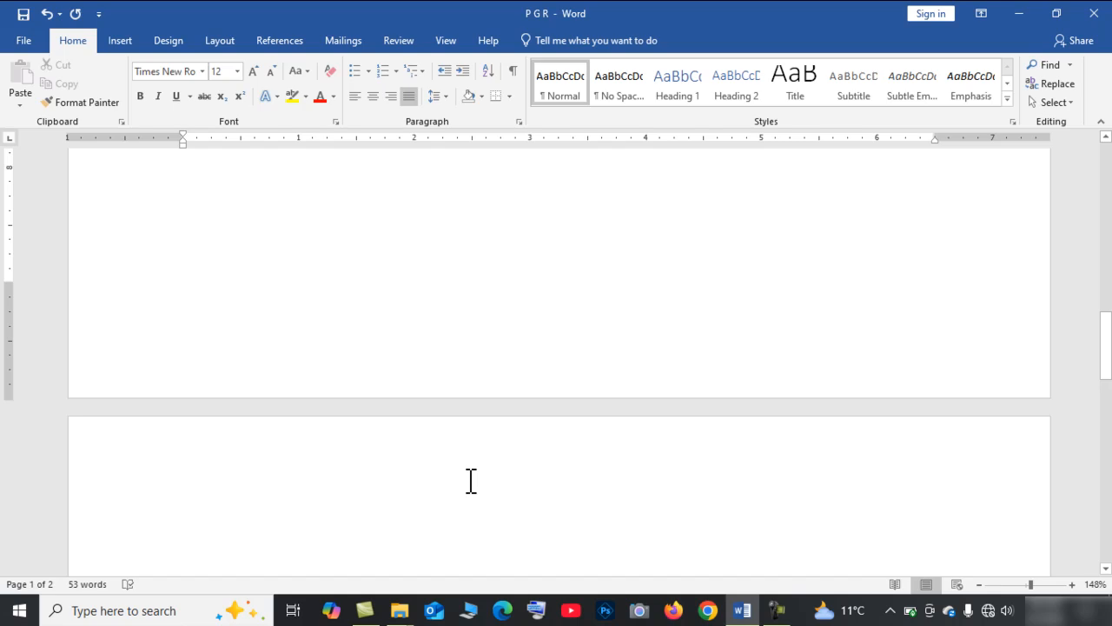
{"action": "key", "text": "BackSpace"}
{"action": "key", "text": "BackSpace"}
{"action": "key", "text": "BackSpace"}
{"action": "key", "text": "BackSpace"}
{"action": "key", "text": "BackSpace"}
{"action": "key", "text": "BackSpace"}
{"action": "key", "text": "BackSpace"}
{"action": "key", "text": "BackSpace"}
{"action": "key", "text": "BackSpace"}
{"action": "key", "text": "BackSpace"}
{"action": "key", "text": "BackSpace"}
{"action": "key", "text": "BackSpace"}
{"action": "key", "text": "BackSpace"}
{"action": "key", "text": "BackSpace"}
{"action": "key", "text": "BackSpace"}
{"action": "key", "text": "BackSpace"}
{"action": "key", "text": "BackSpace"}
{"action": "key", "text": "BackSpace"}
{"action": "key", "text": "BackSpace"}
{"action": "key", "text": "BackSpace"}
{"action": "key", "text": "BackSpace"}
{"action": "key", "text": "BackSpace"}
{"action": "key", "text": "BackSpace"}
{"action": "key", "text": "BackSpace"}
{"action": "key", "text": "BackSpace"}
{"action": "key", "text": "BackSpace"}
{"action": "key", "text": "BackSpace"}
{"action": "key", "text": "BackSpace"}
{"action": "key", "text": "BackSpace"}
{"action": "key", "text": "BackSpace"}
{"action": "key", "text": "BackSpace"}
{"action": "key", "text": "BackSpace"}
{"action": "key", "text": "BackSpace"}
{"action": "key", "text": "BackSpace"}
{"action": "key", "text": "BackSpace"}
{"action": "key", "text": "BackSpace"}
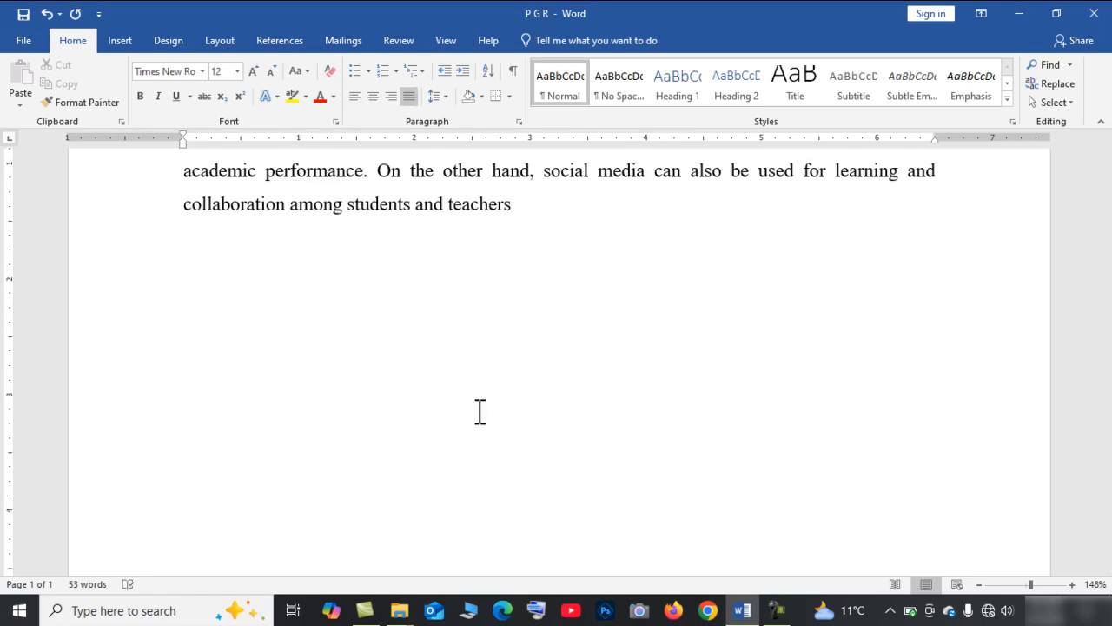
{"action": "type", "text": "."}
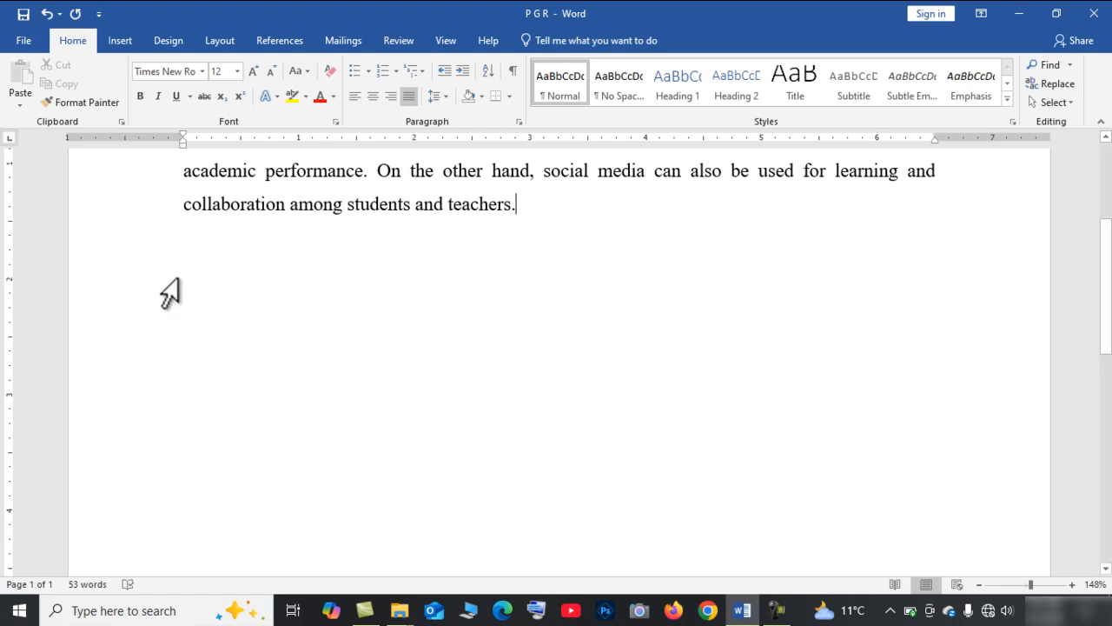
Preview the document in print preview.
{"action": "left_click", "coordinate": [24, 41]}
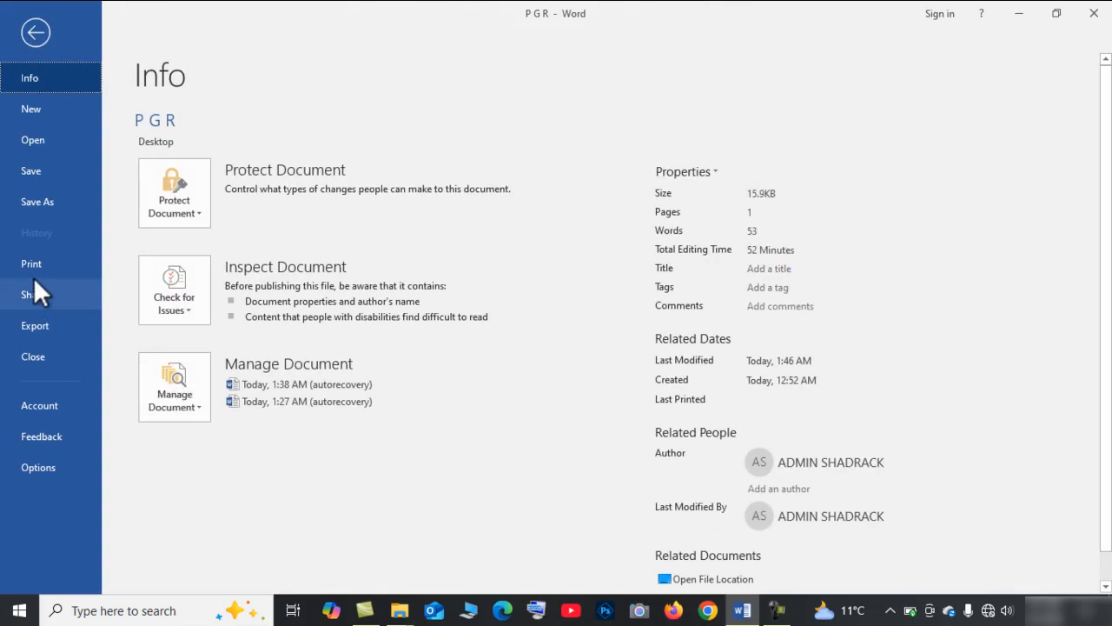
{"action": "left_click", "coordinate": [29, 265]}
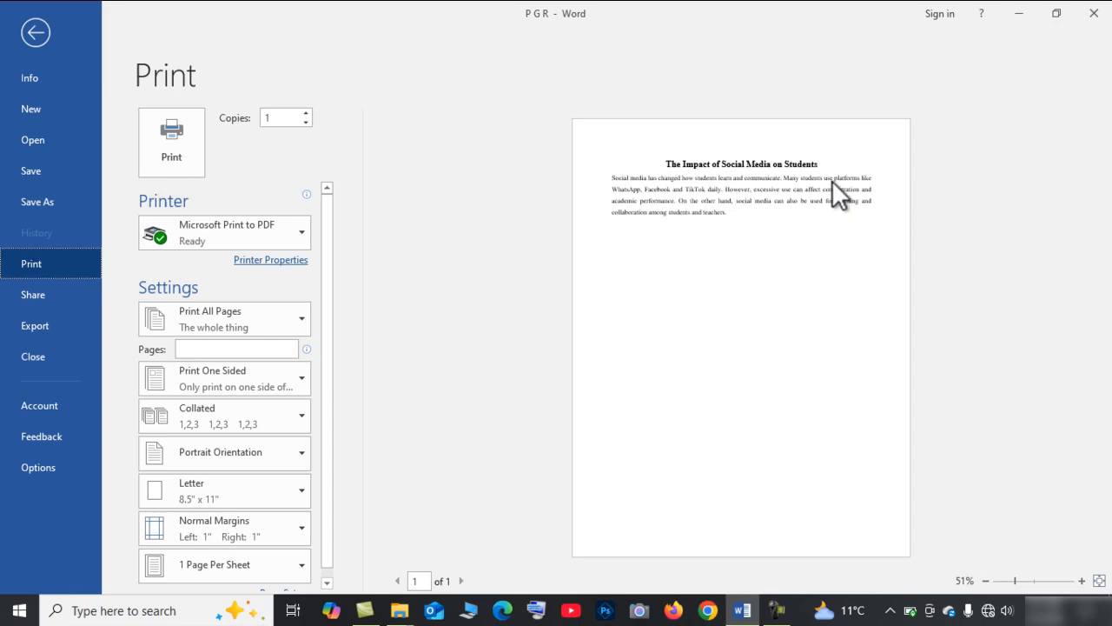
{"action": "left_click", "coordinate": [41, 29]}
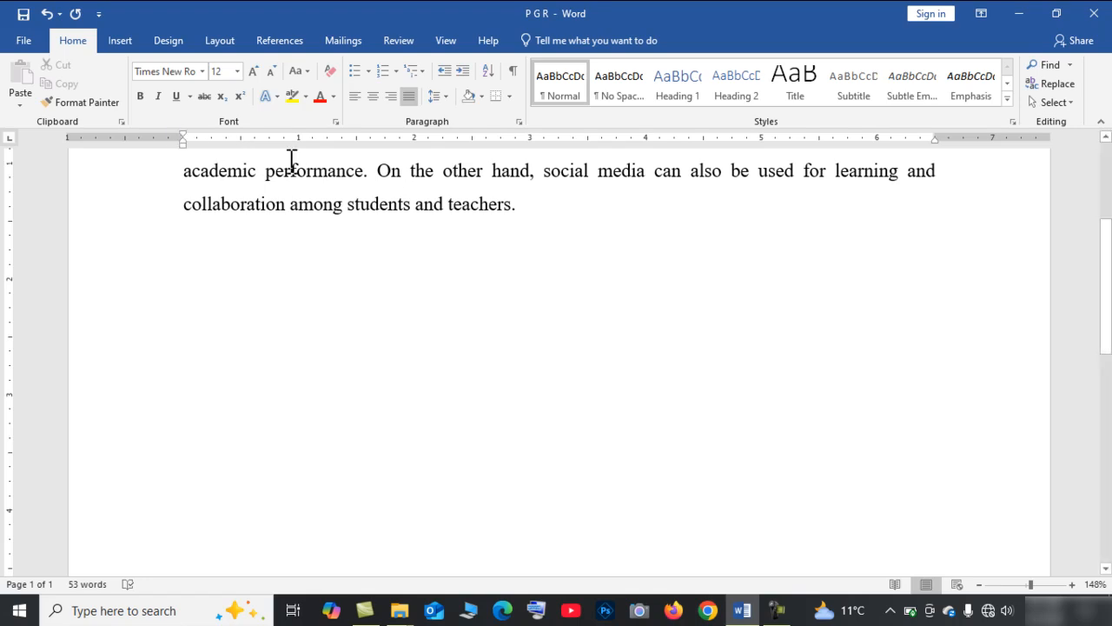
Set the paper size to A4 in the print settings and return to the document.
{"action": "left_click", "coordinate": [24, 40]}
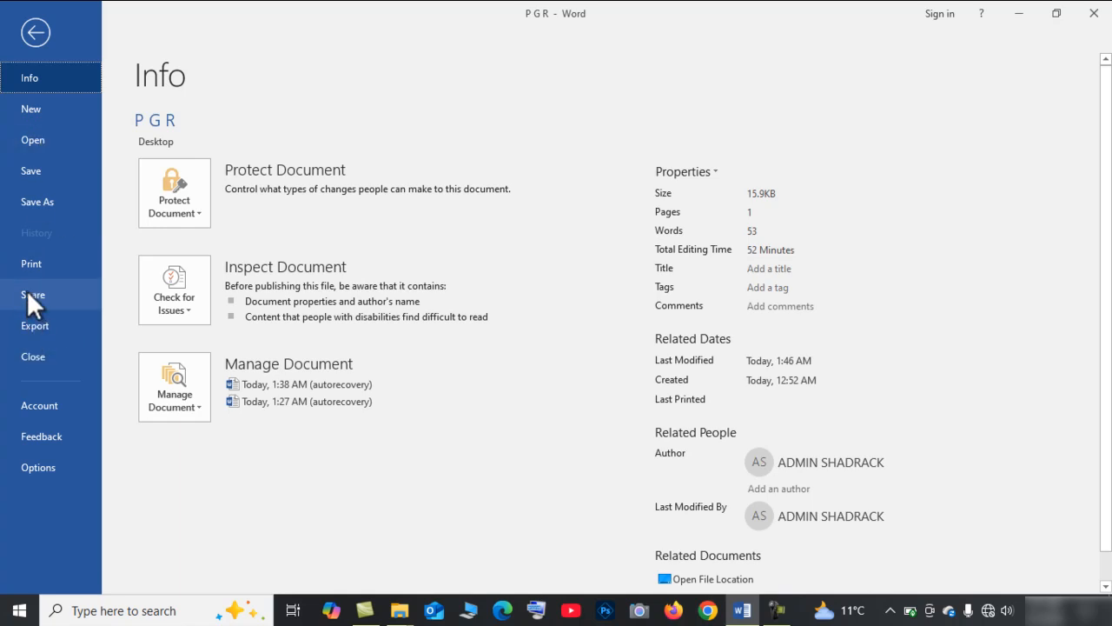
{"action": "left_click", "coordinate": [25, 263]}
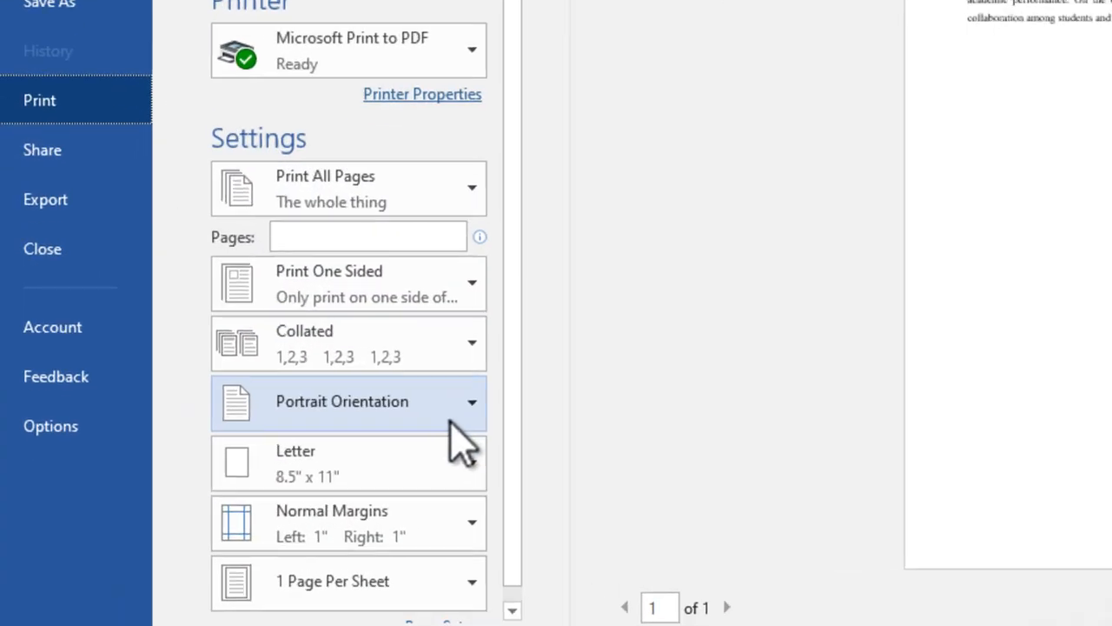
{"action": "left_click", "coordinate": [472, 462]}
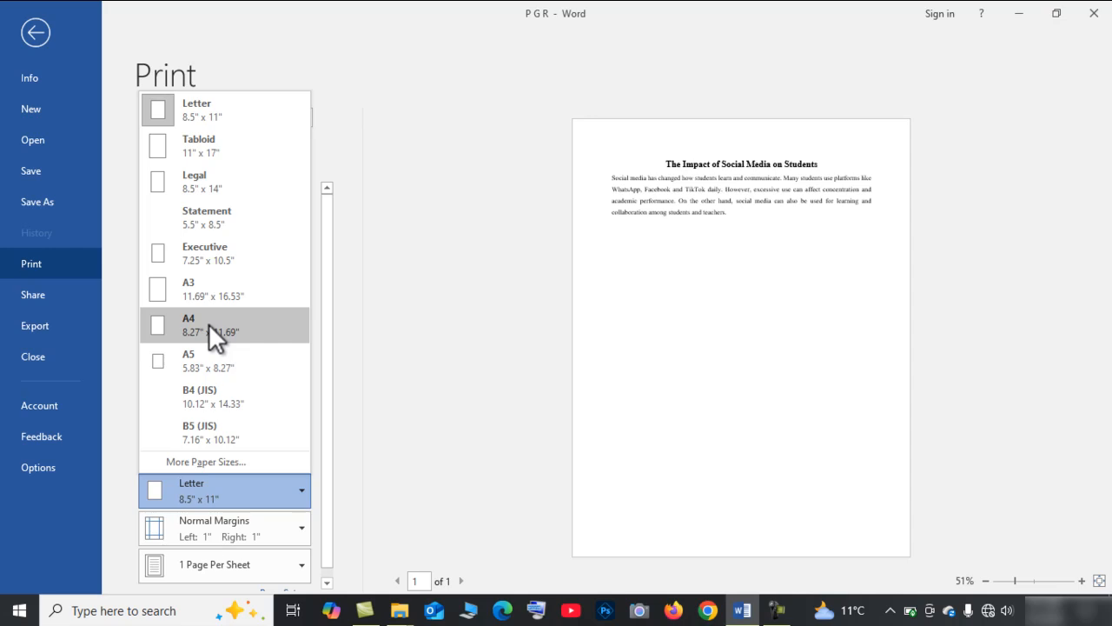
{"action": "left_click", "coordinate": [208, 323]}
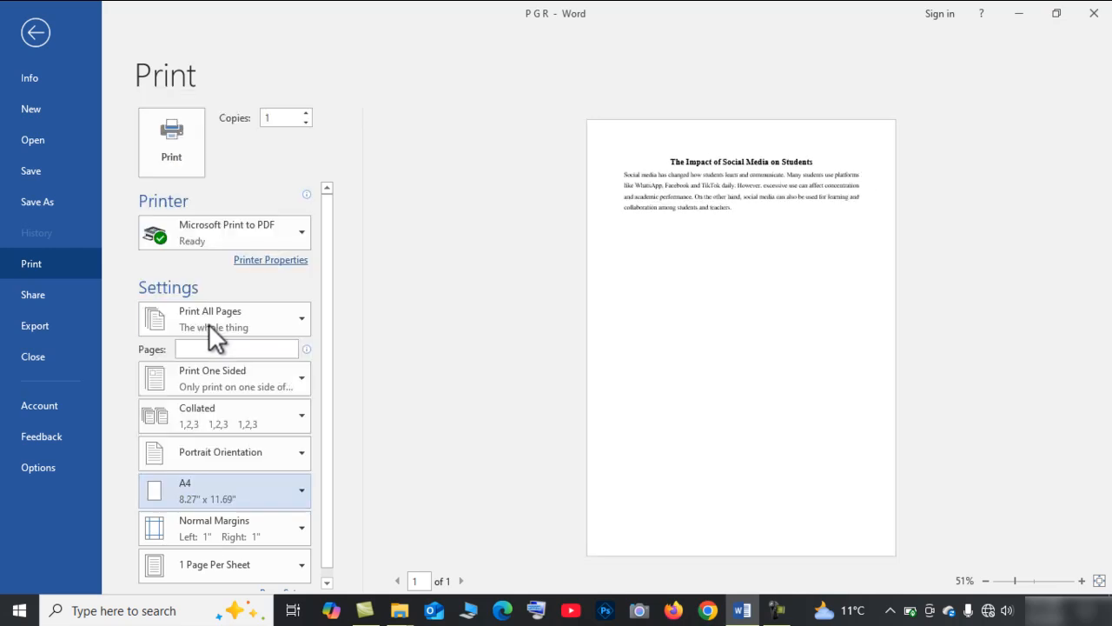
{"action": "left_click", "coordinate": [40, 26]}
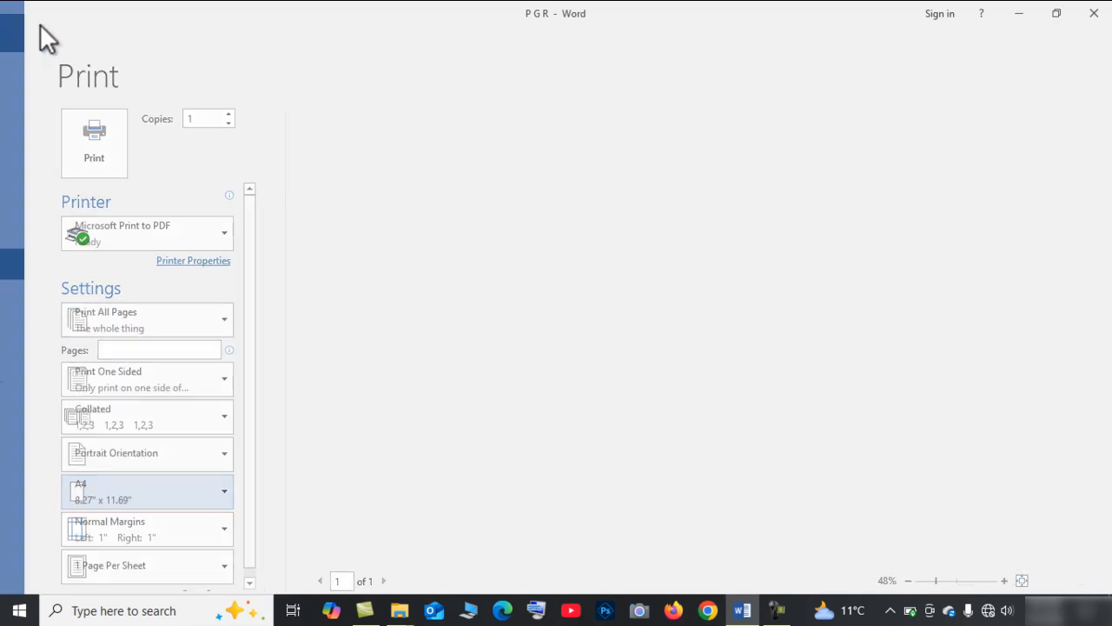
{"action": "scroll", "coordinate": [460, 336], "scroll_direction": "up", "scroll_amount": 5}
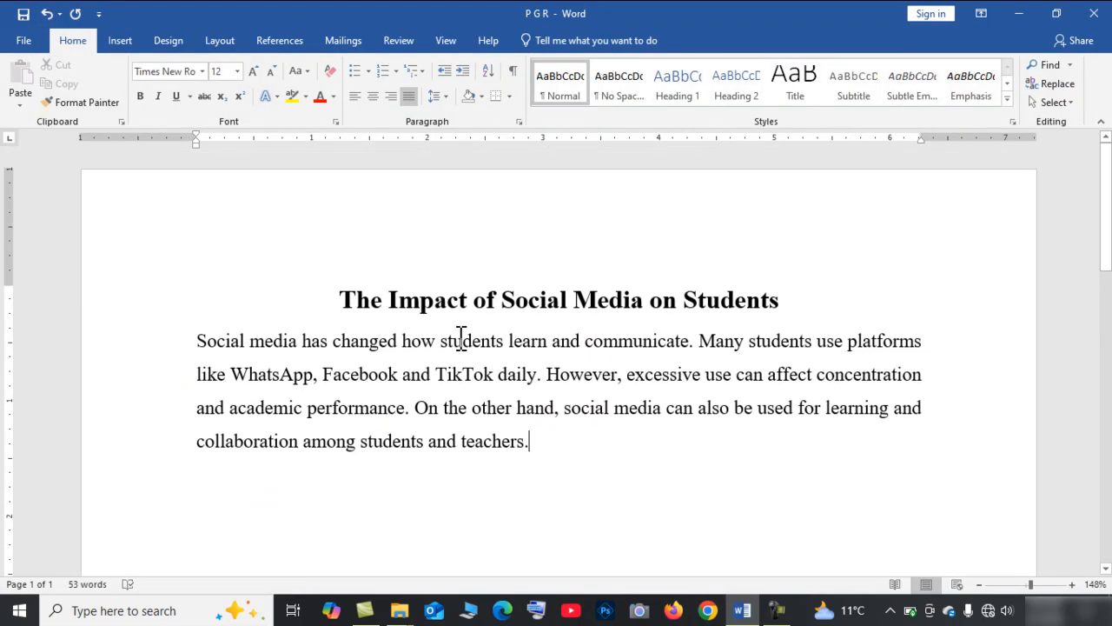
Change the page orientation to landscape.
{"action": "left_click", "coordinate": [206, 40]}
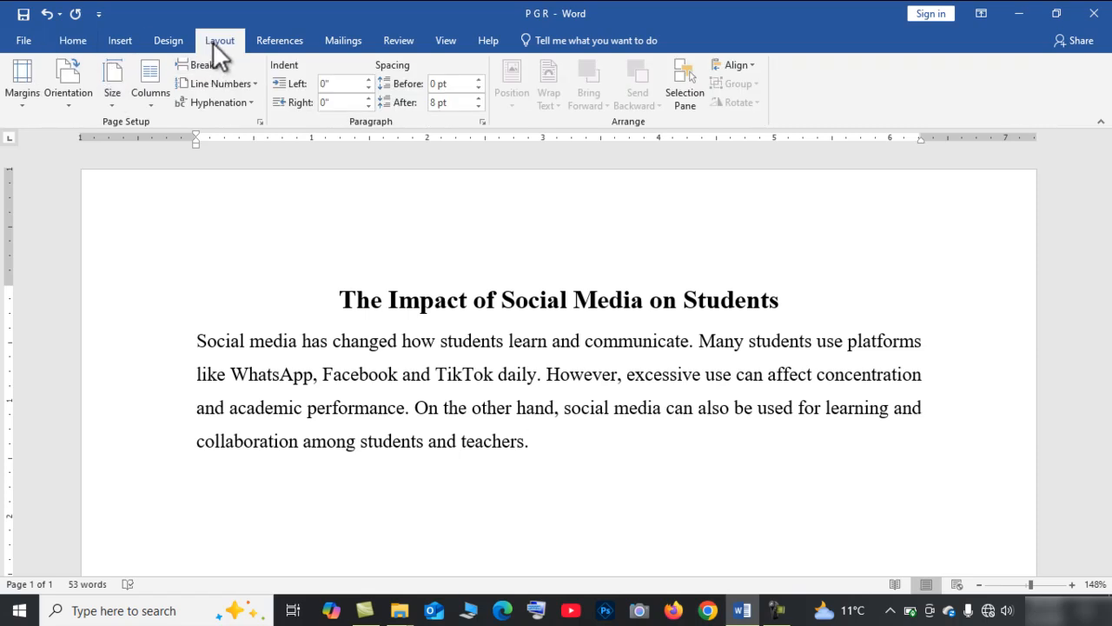
{"action": "left_click", "coordinate": [69, 103]}
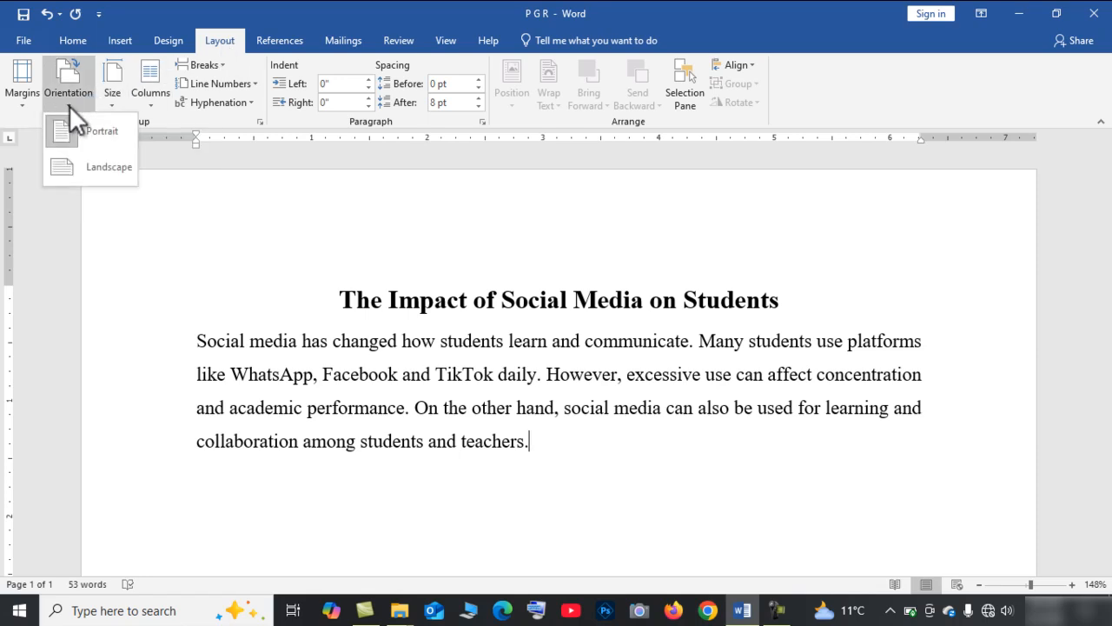
{"action": "left_click", "coordinate": [71, 129]}
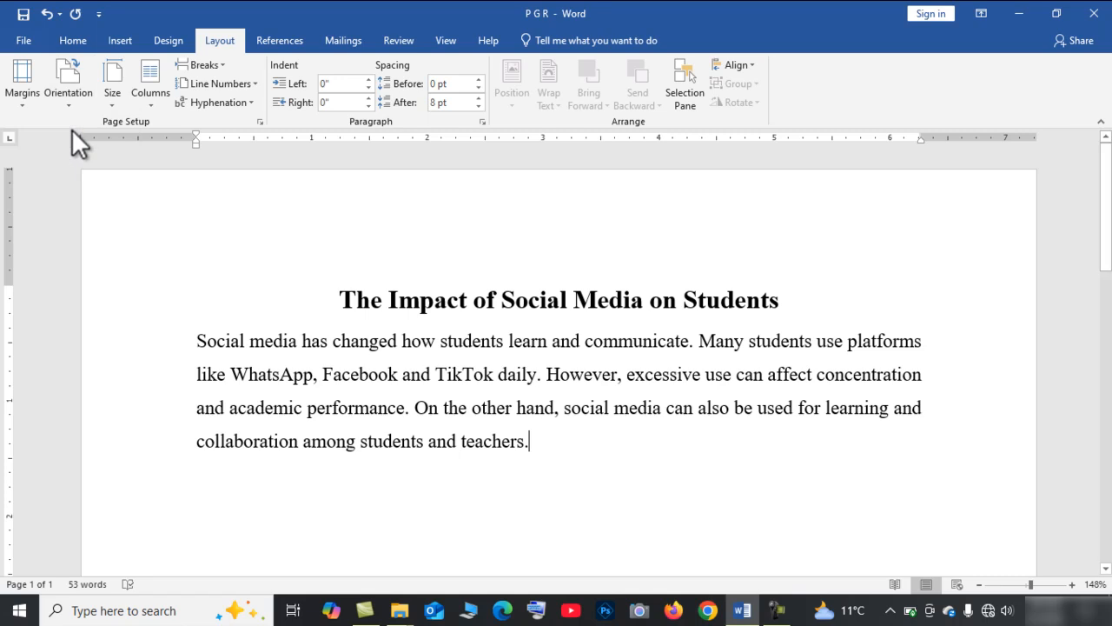
{"action": "left_click", "coordinate": [69, 102]}
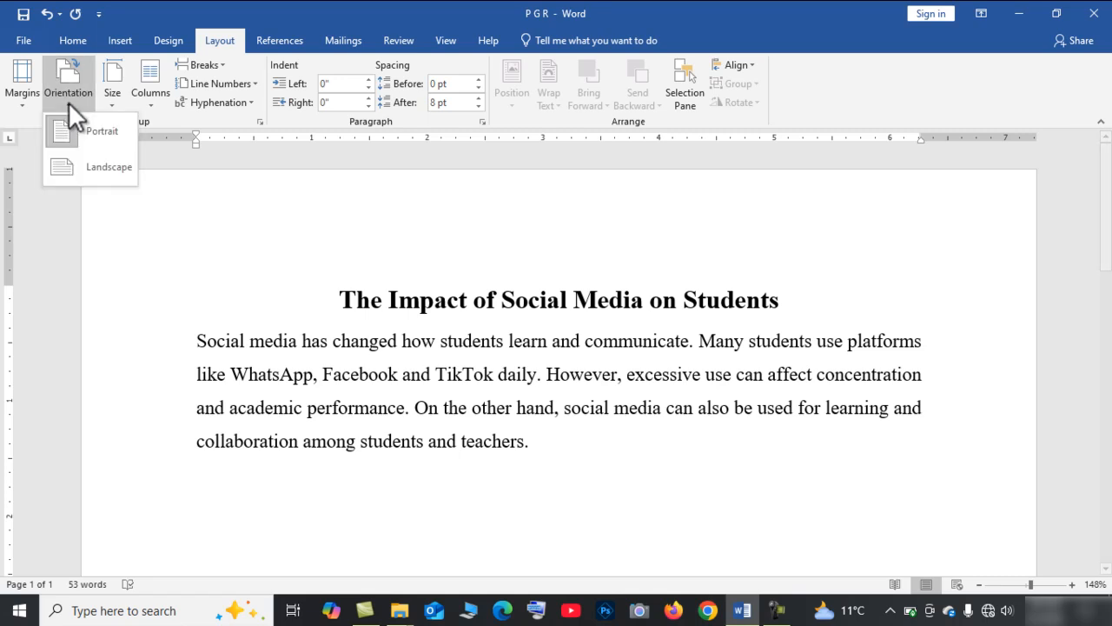
{"action": "left_click", "coordinate": [80, 170]}
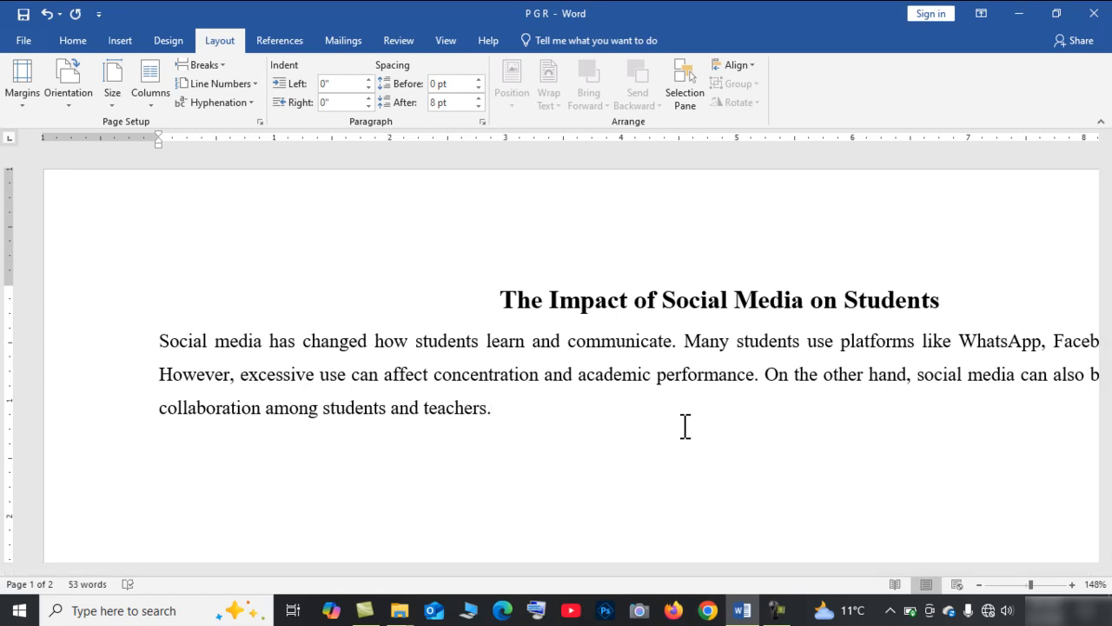
Save the document and review the layout in print preview.
{"action": "key", "text": "ctrl+s"}
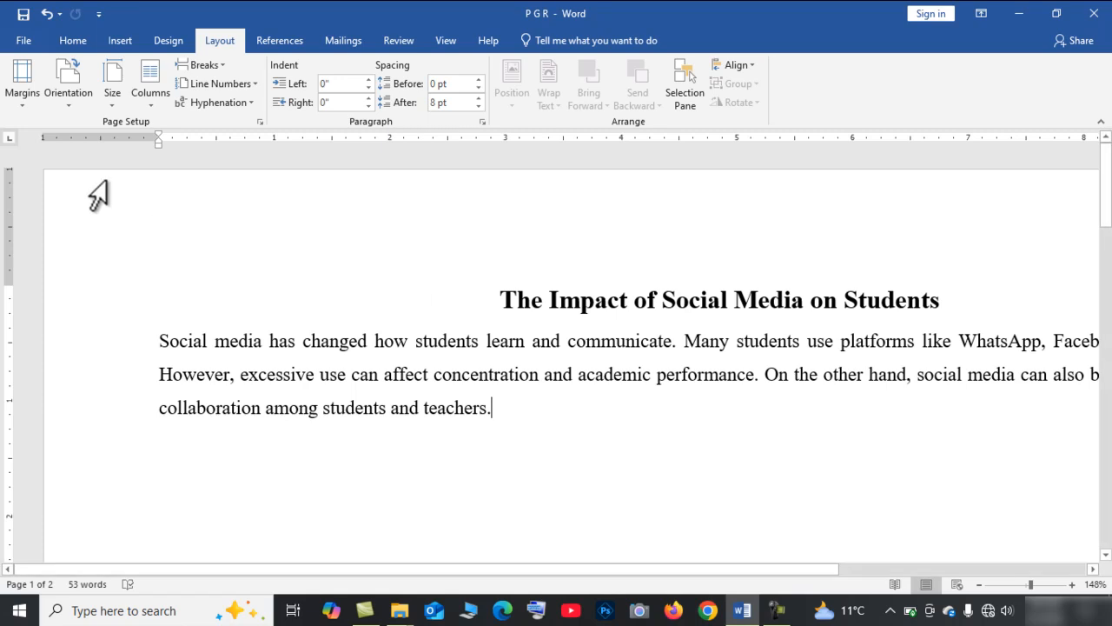
{"action": "left_click", "coordinate": [24, 42]}
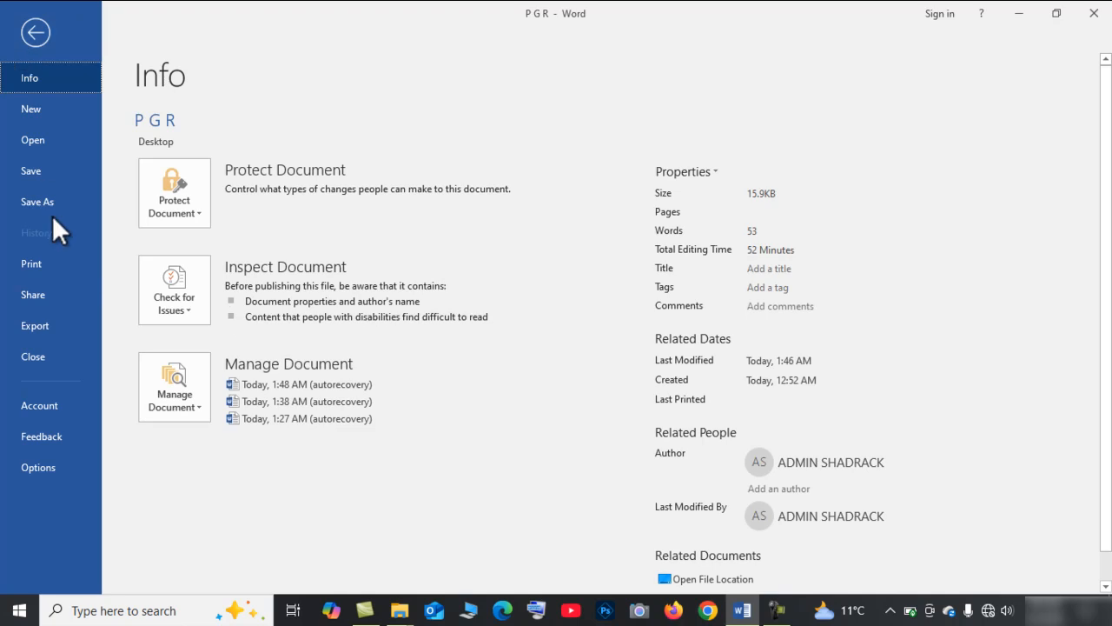
{"action": "left_click", "coordinate": [41, 266]}
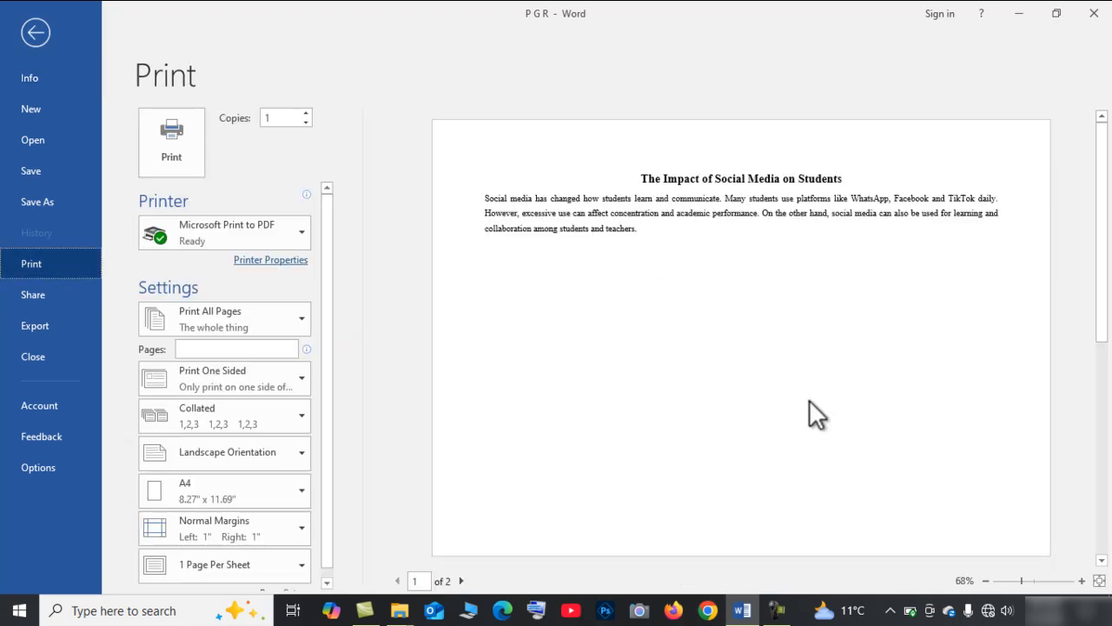
{"action": "scroll", "coordinate": [810, 400], "scroll_direction": "down", "scroll_amount": 1}
{"action": "scroll", "coordinate": [809, 399], "scroll_direction": "up", "scroll_amount": 1}
{"action": "left_click", "coordinate": [32, 31]}
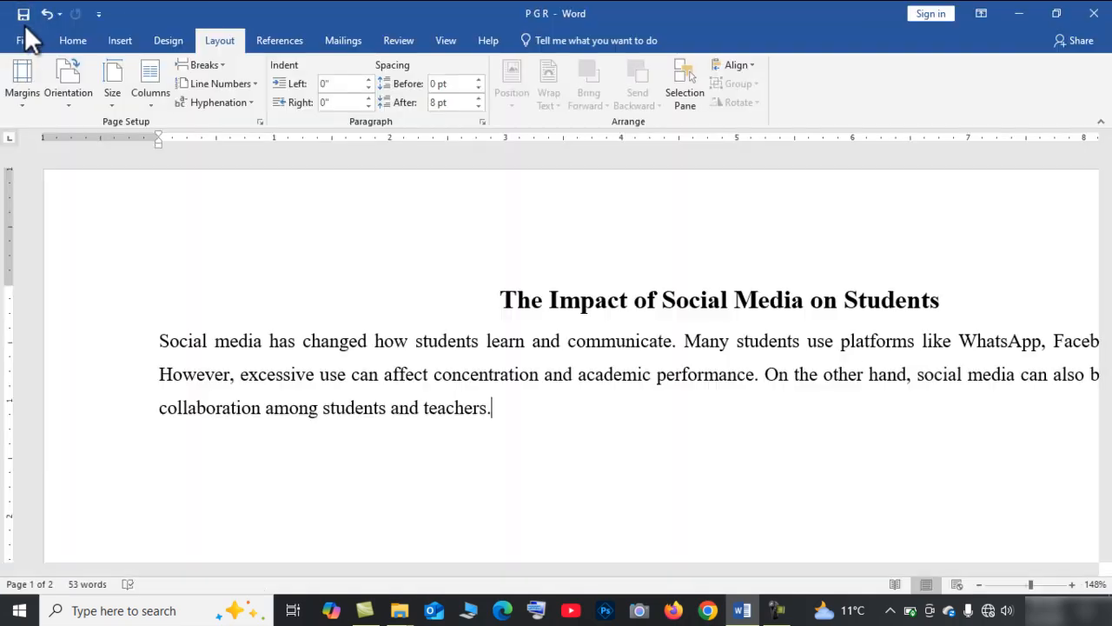
Set the page orientation back to portrait.
{"action": "left_click", "coordinate": [66, 101]}
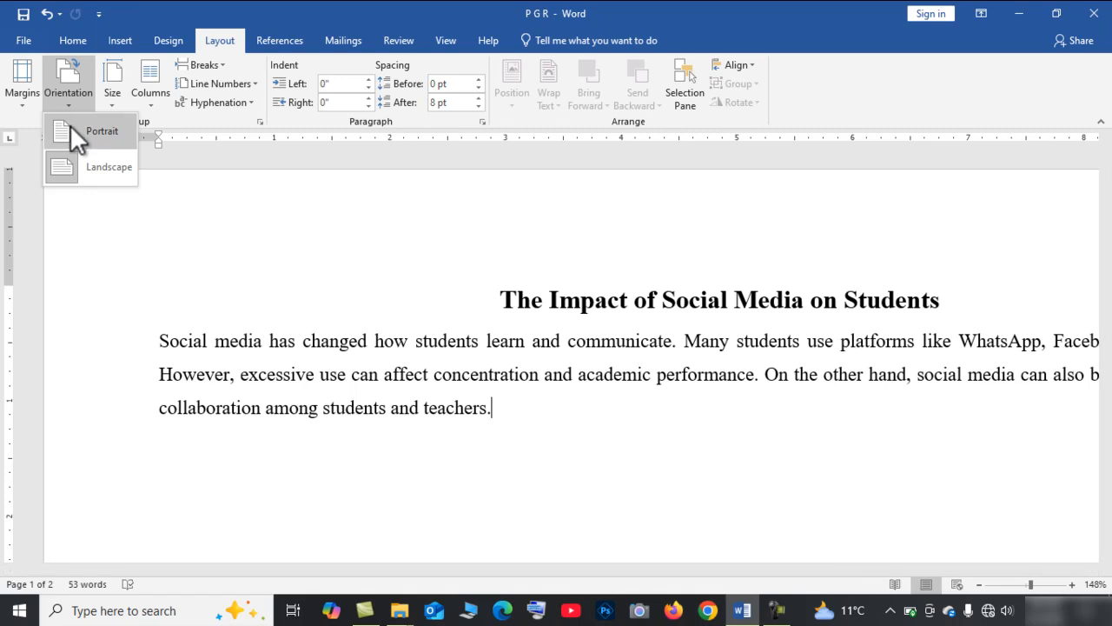
{"action": "left_click", "coordinate": [72, 131]}
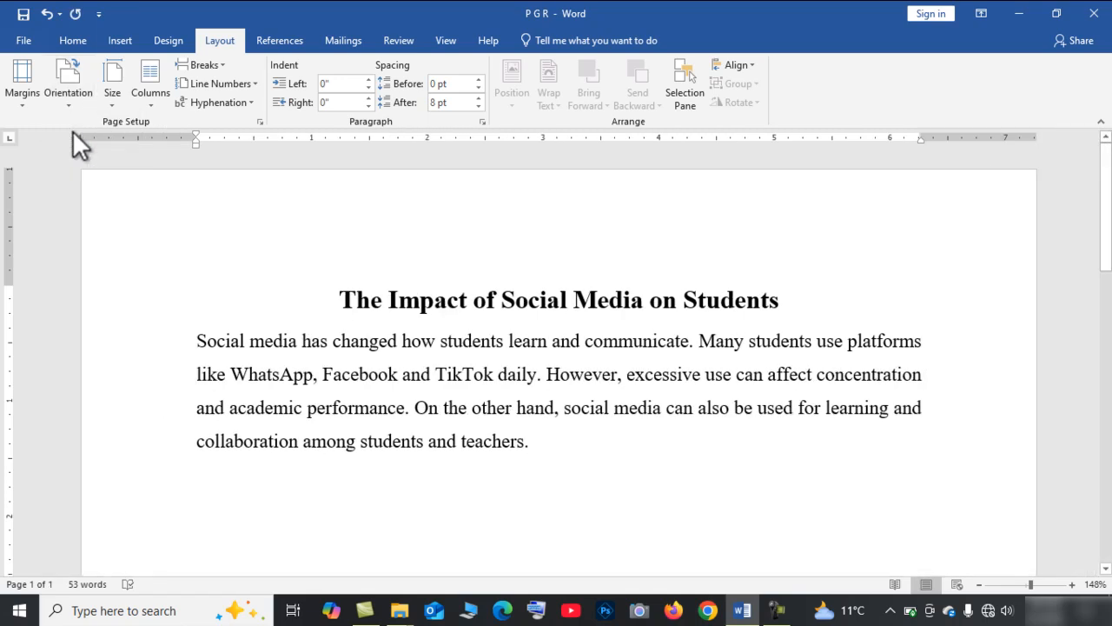